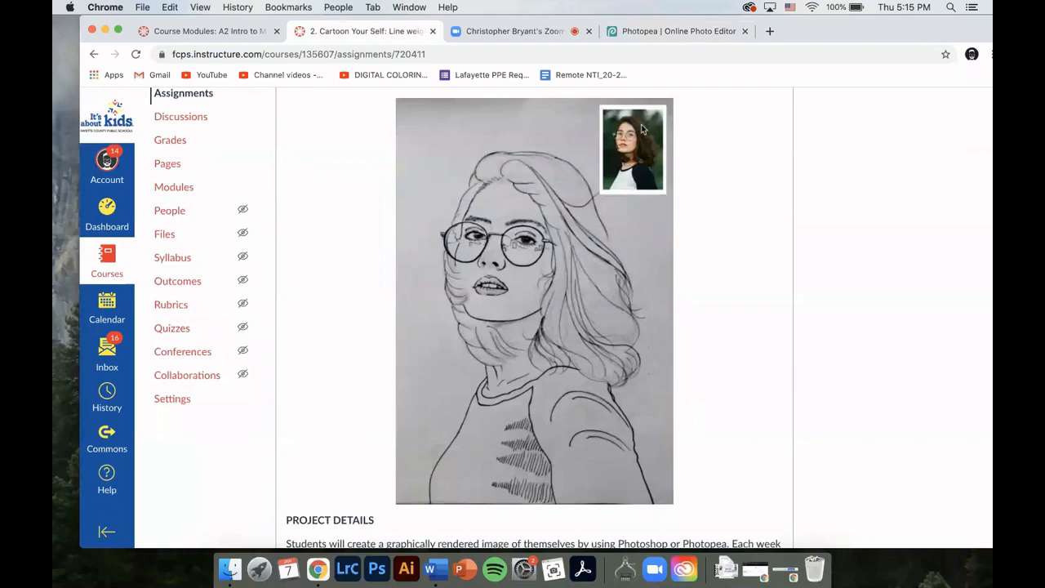
Review the "Cartoon Your Self" assignment's example drawing, project details and today's goals, and switch to Photopea
scroll(529, 353, down, 7)
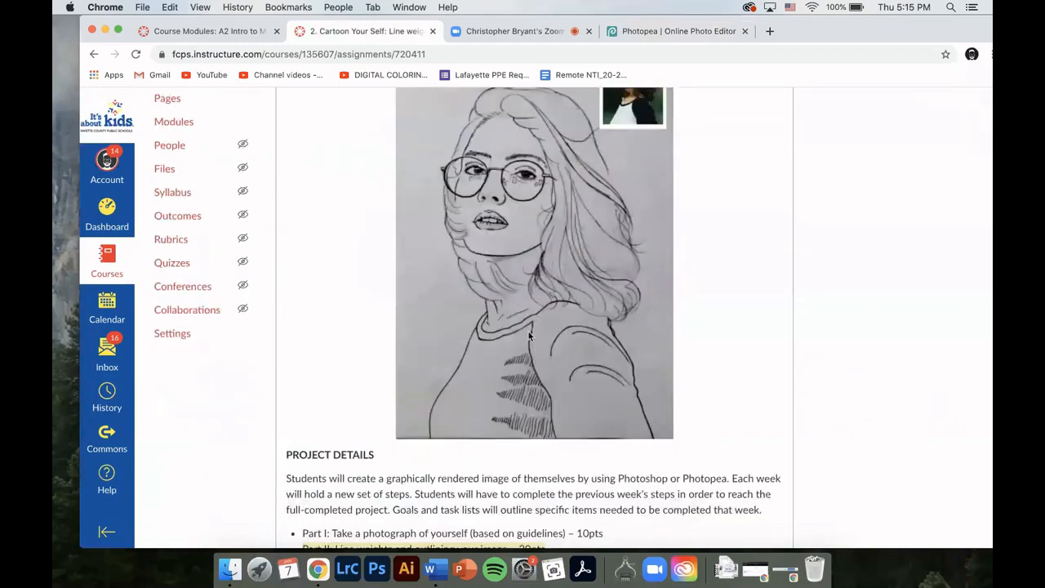
scroll(524, 319, down, 6)
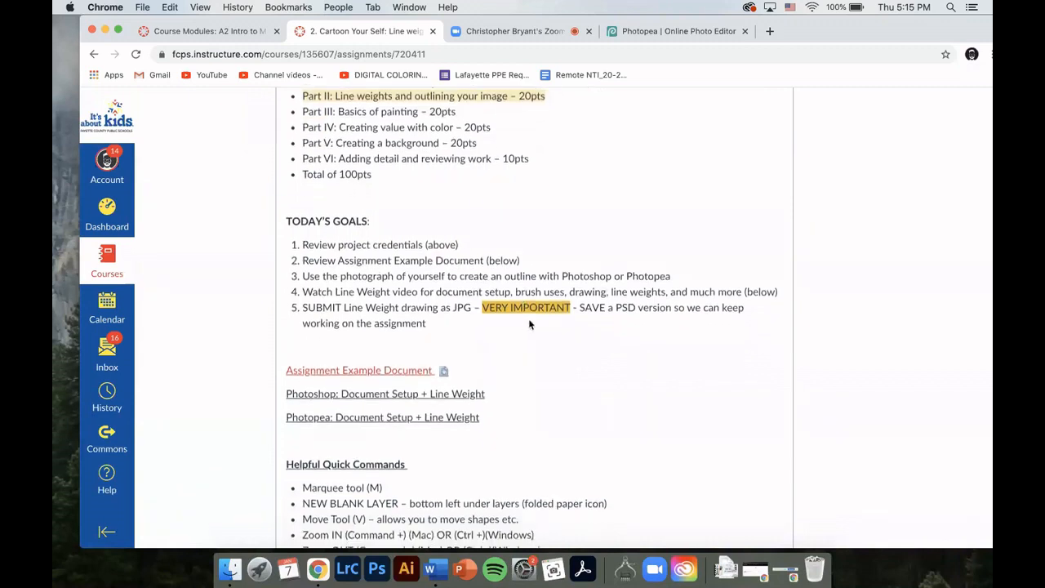
scroll(529, 325, down, 1)
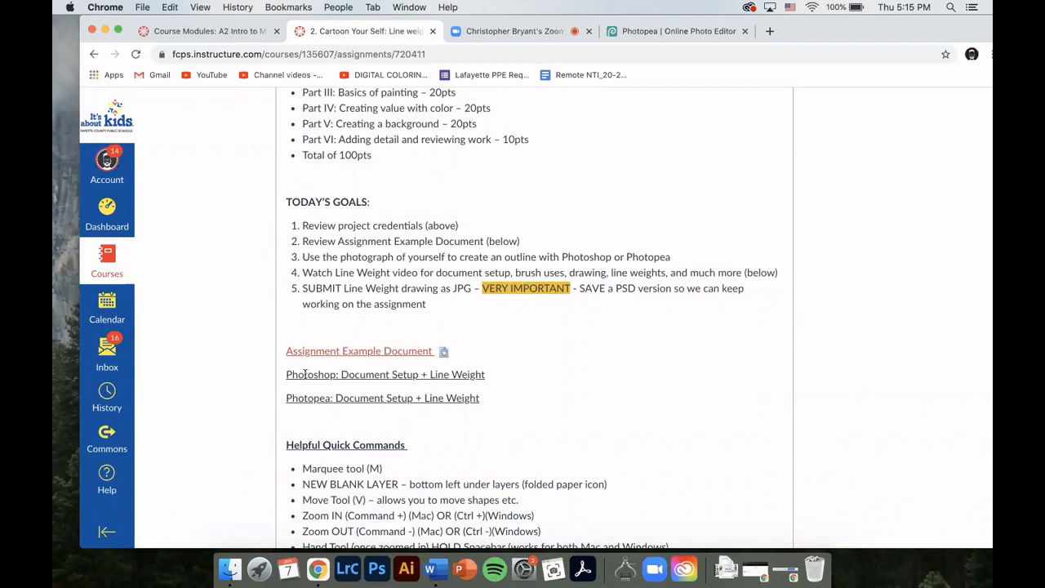
scroll(561, 325, up, 10)
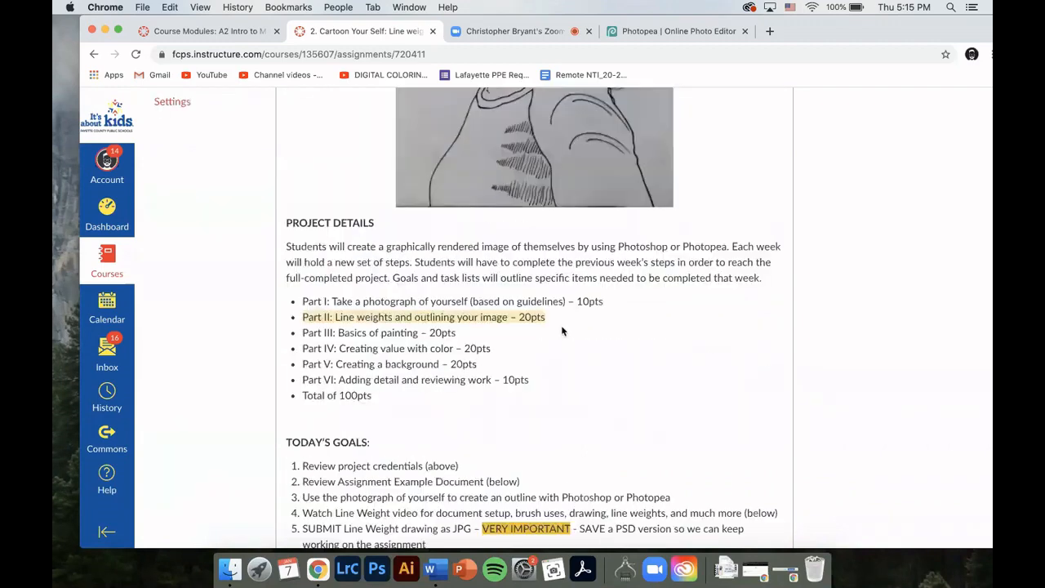
scroll(561, 325, up, 5)
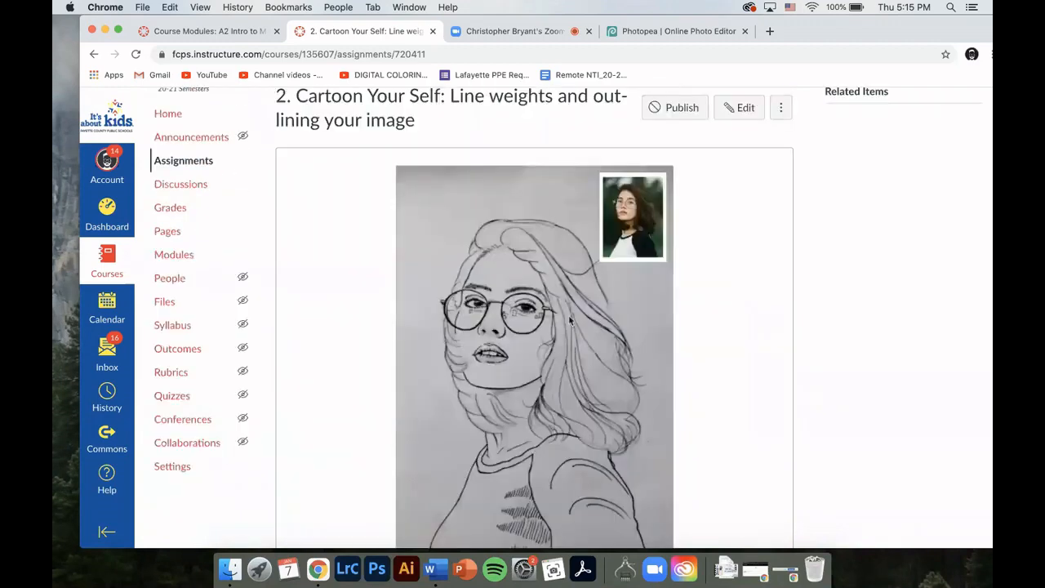
click(644, 32)
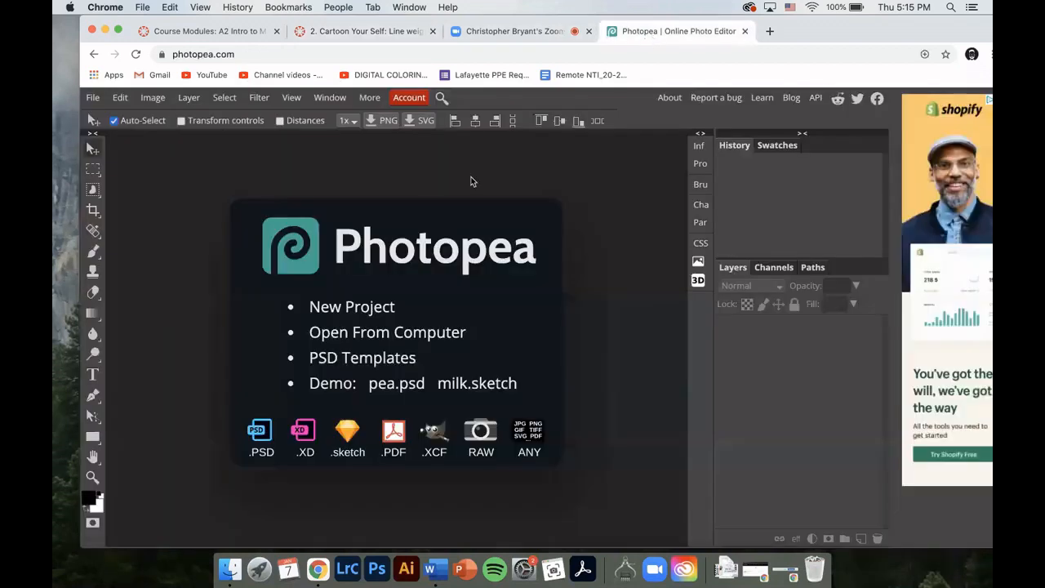
click(93, 98)
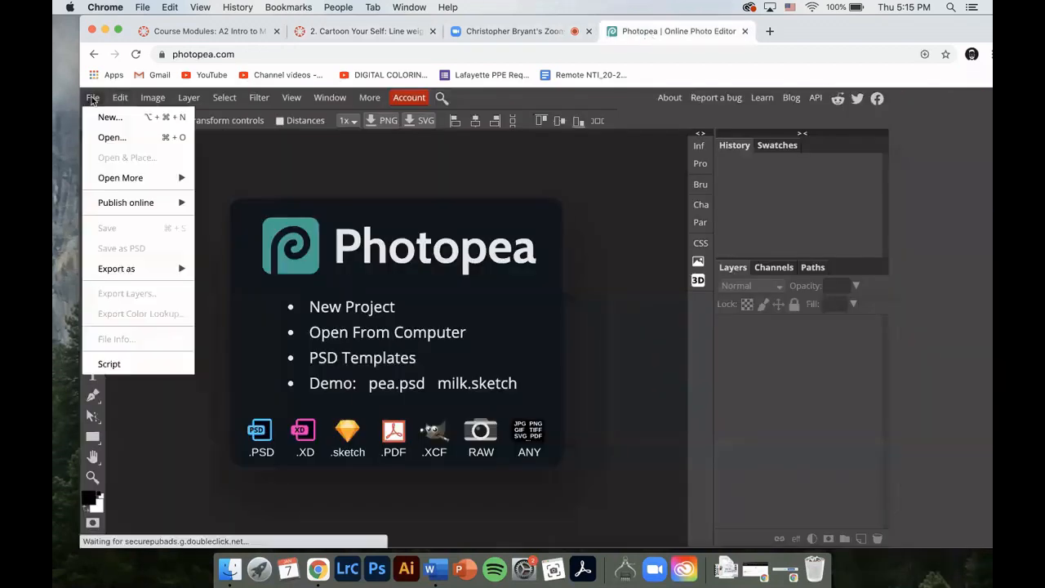
click(111, 138)
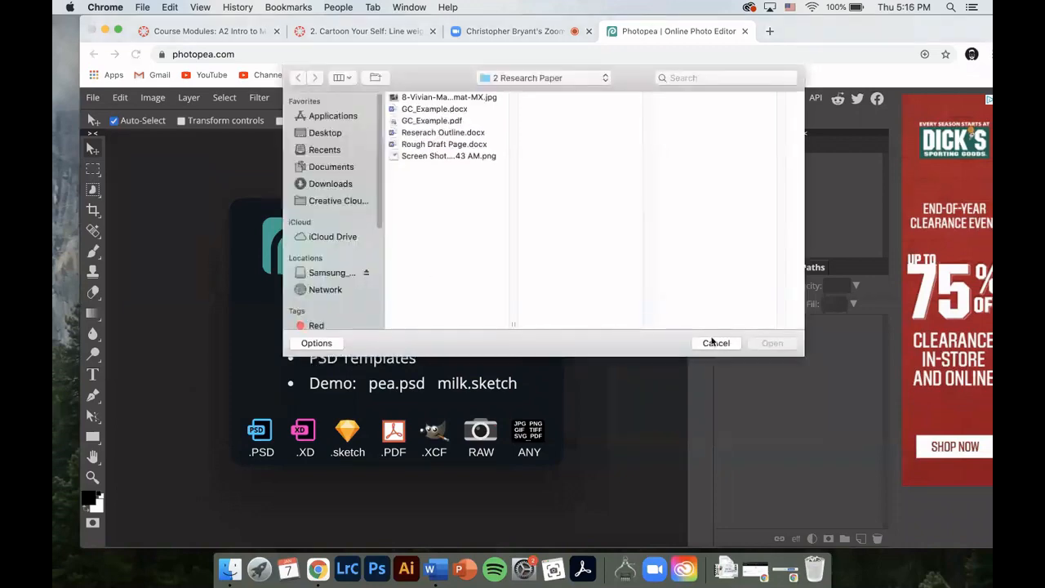
click(715, 343)
Start a new project and set its resolution to 300 DPI
click(93, 98)
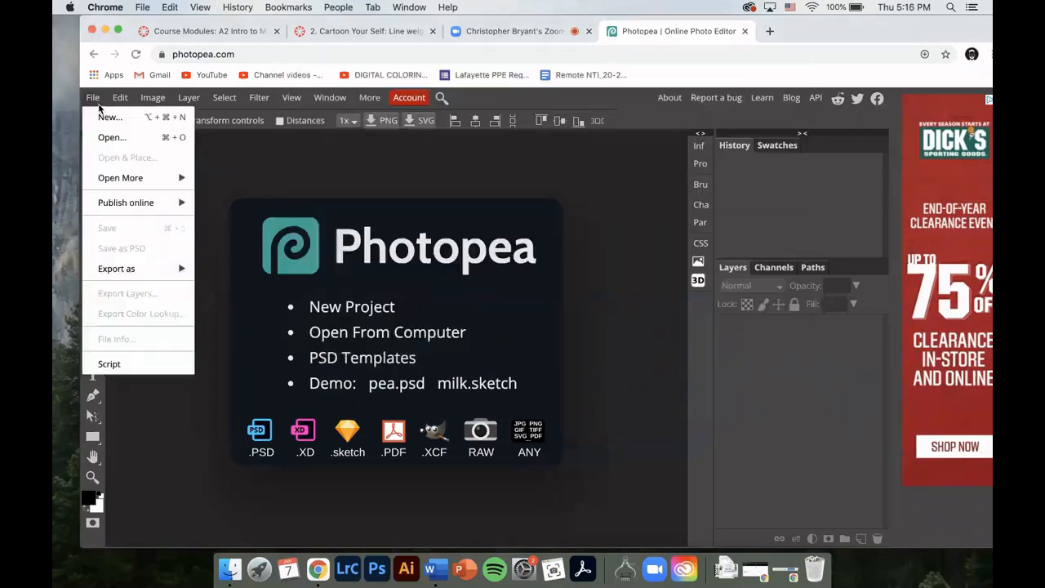
click(106, 118)
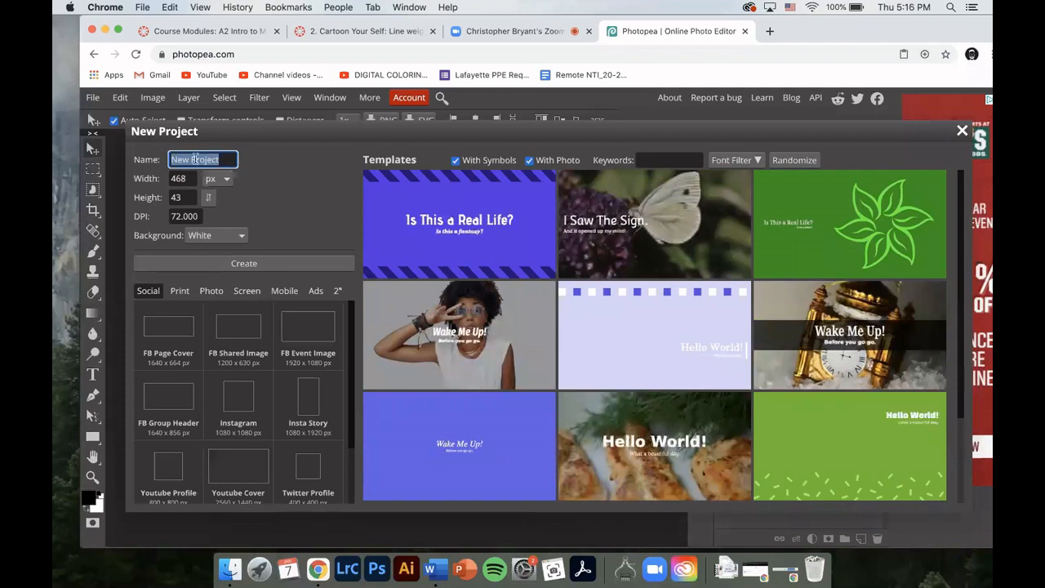
click(183, 216)
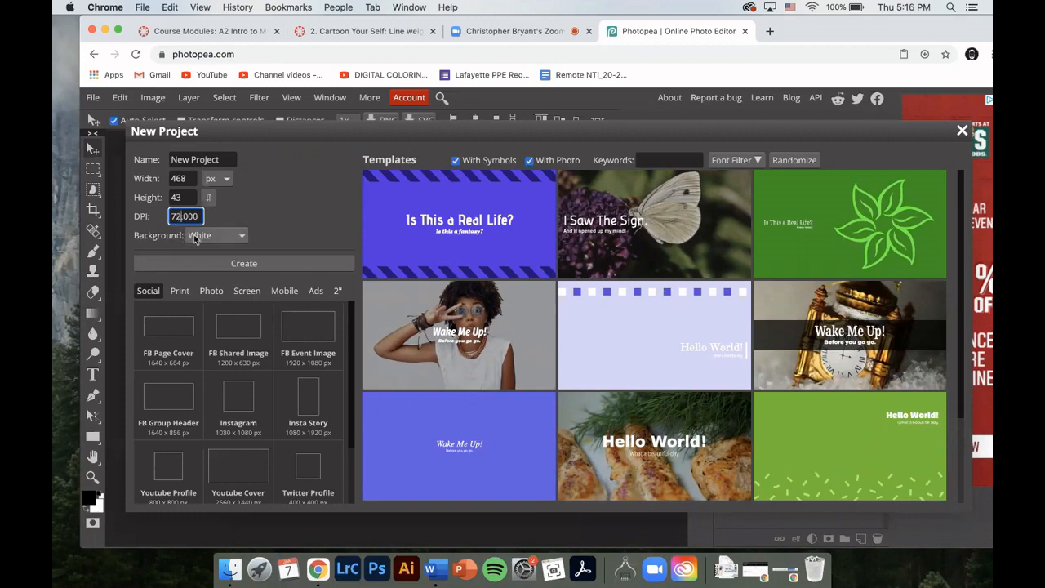
drag(179, 216, 128, 222)
text(300)
key(Return)
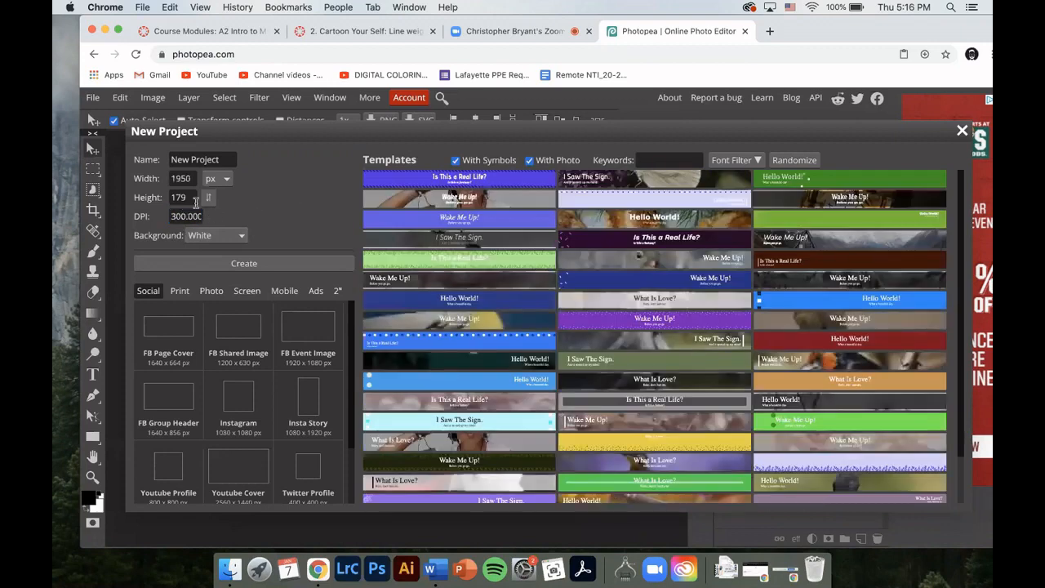
Switch the new project's units to inches and set its size to 8.5 in wide by 11 in high
click(222, 180)
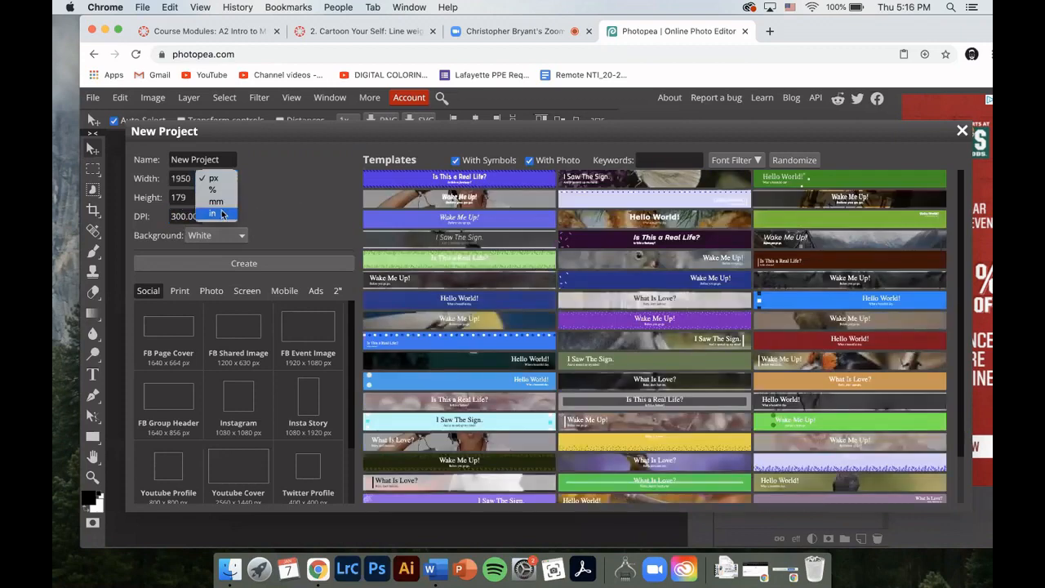
click(220, 214)
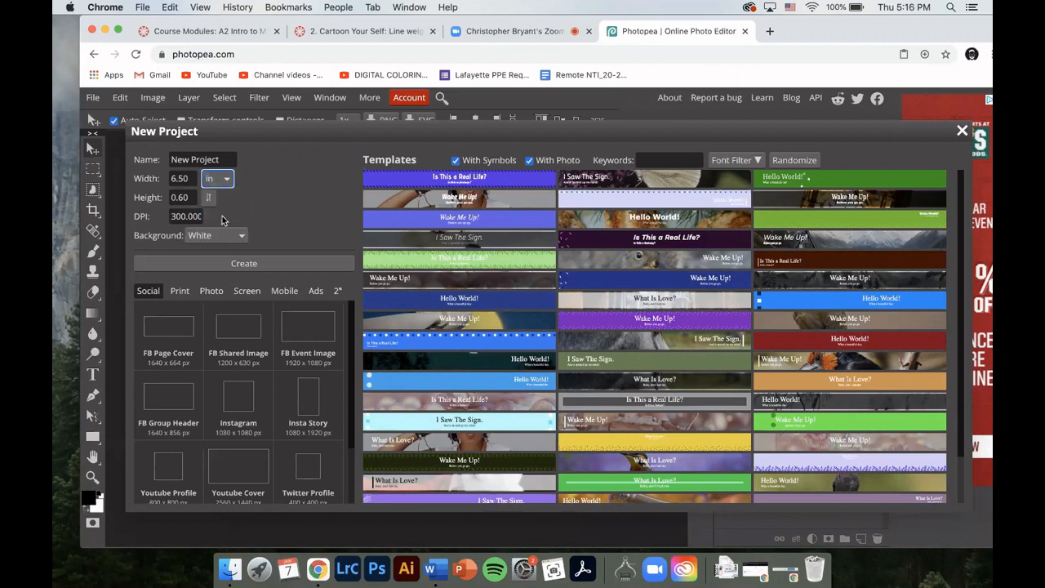
drag(187, 179, 146, 175)
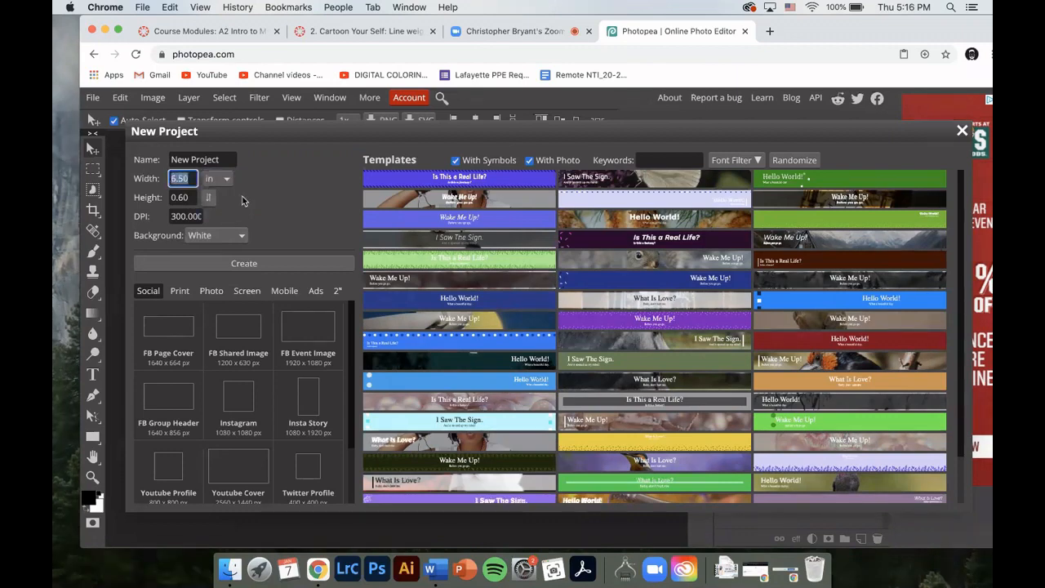
text(8.5)
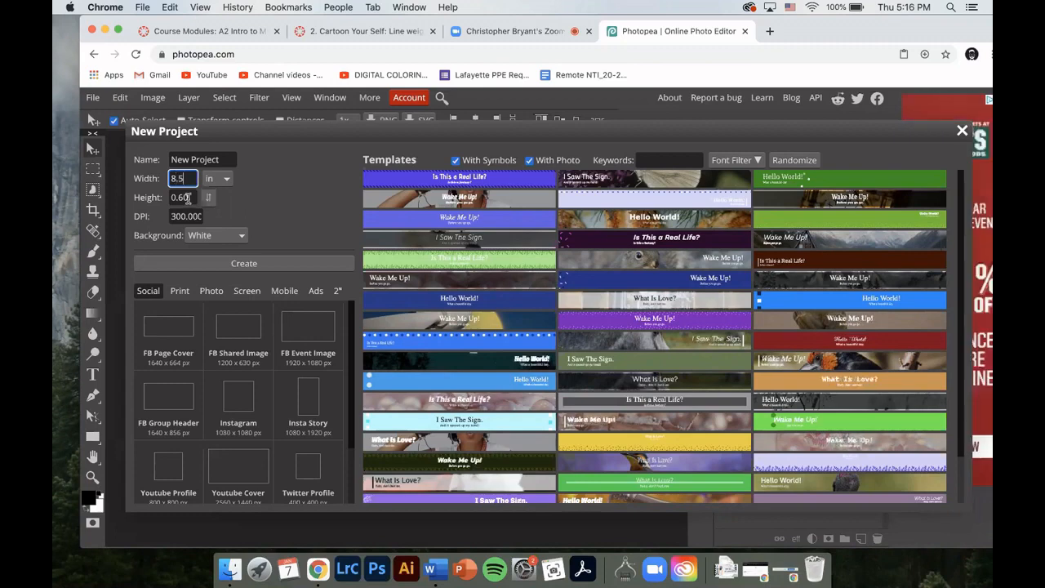
key(Tab)
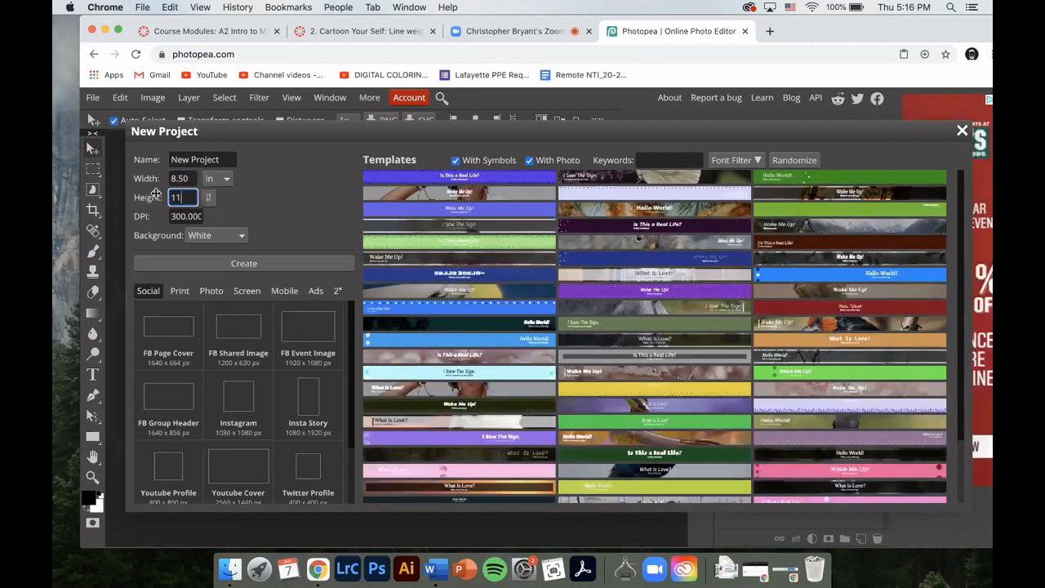
text(11)
click(257, 178)
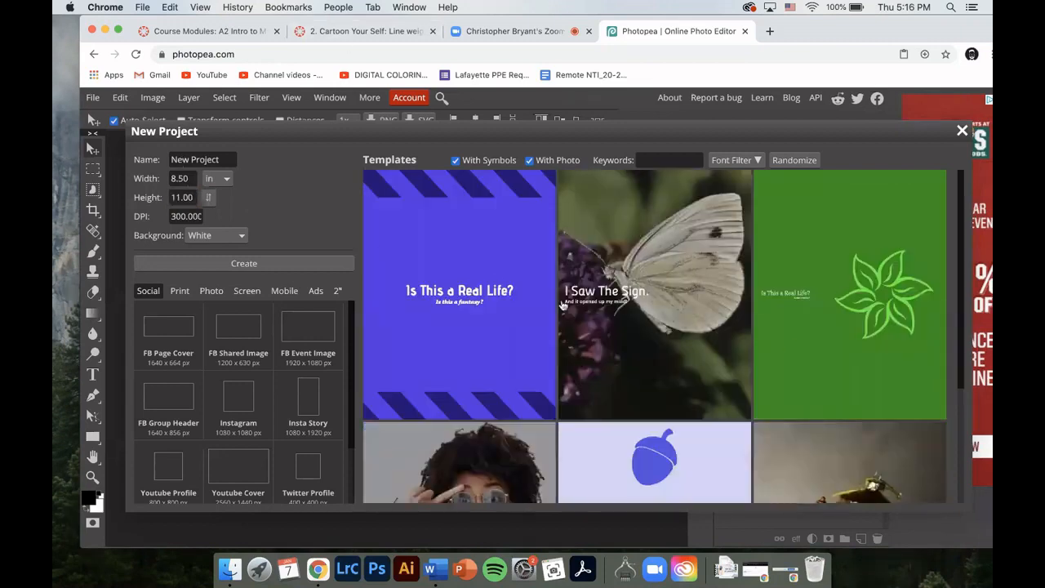
Set the new project's resolution to 72 DPI and create the document
double_click(189, 216)
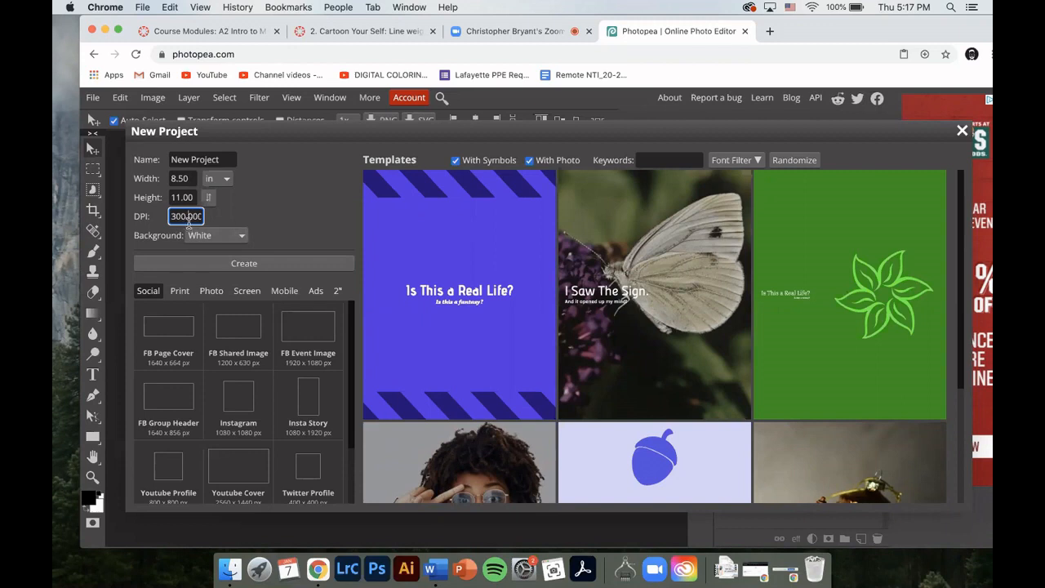
text(7)
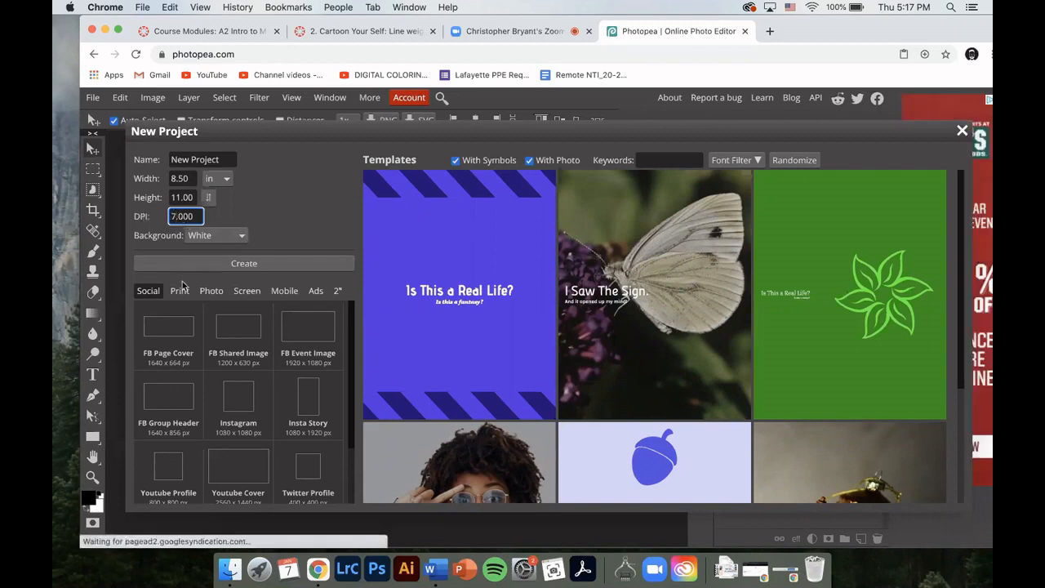
text(2)
click(285, 204)
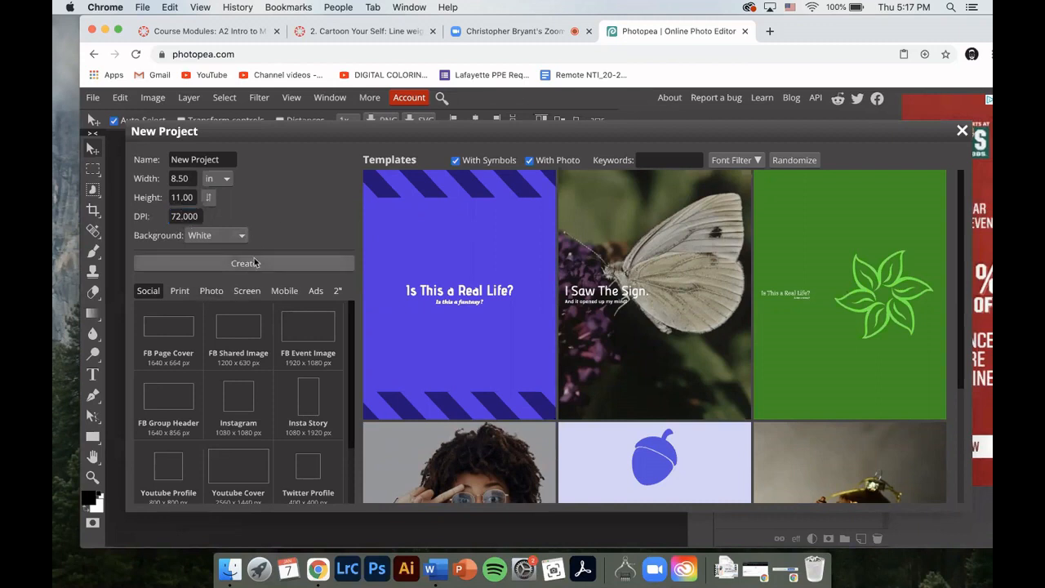
click(252, 265)
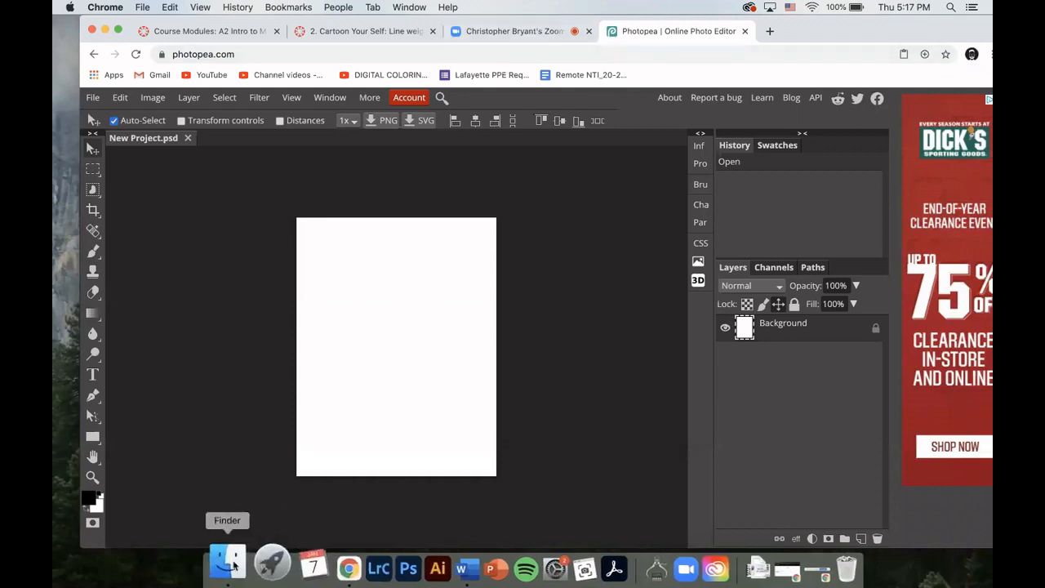
Place Example_photo.jpg from the 2 Line Weight folder into the document and move its layer above the Background layer
click(93, 98)
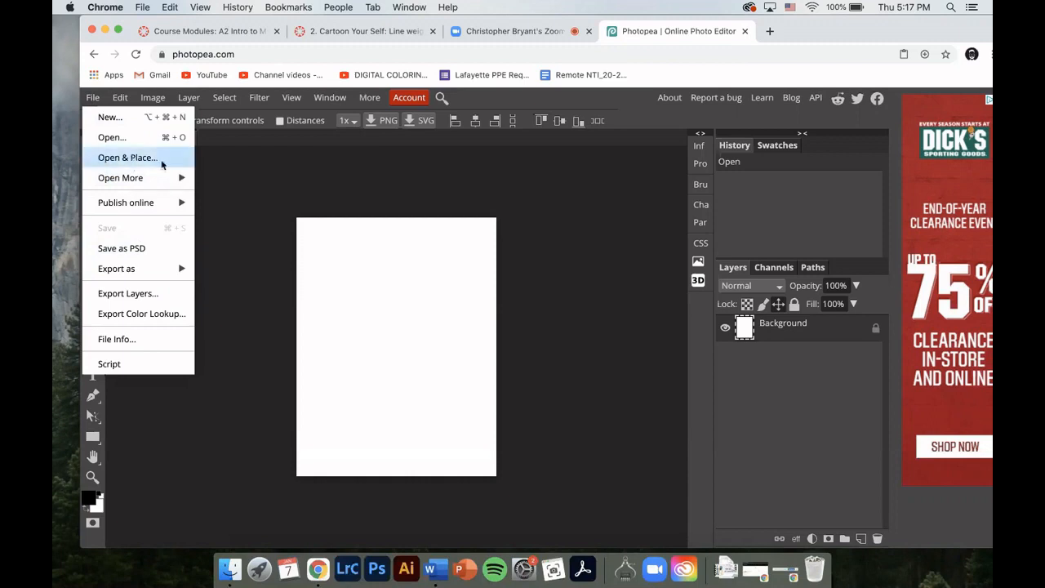
click(230, 569)
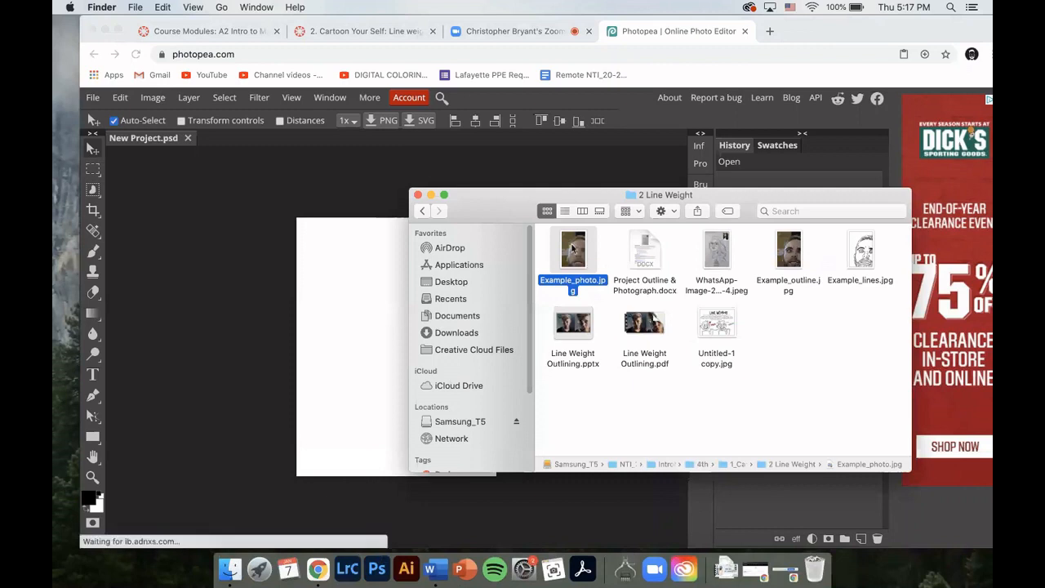
drag(573, 250, 357, 282)
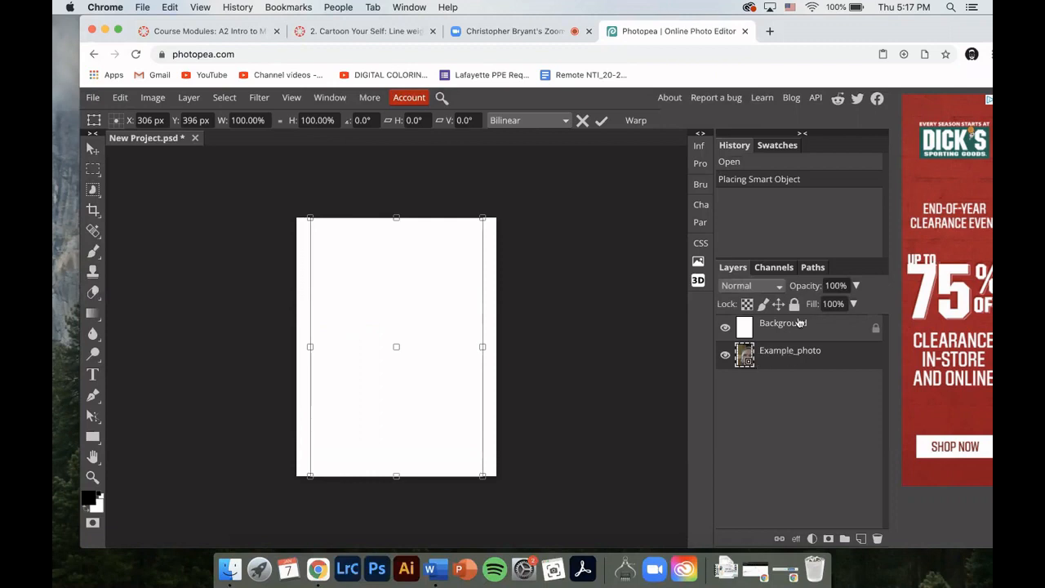
drag(800, 357, 785, 323)
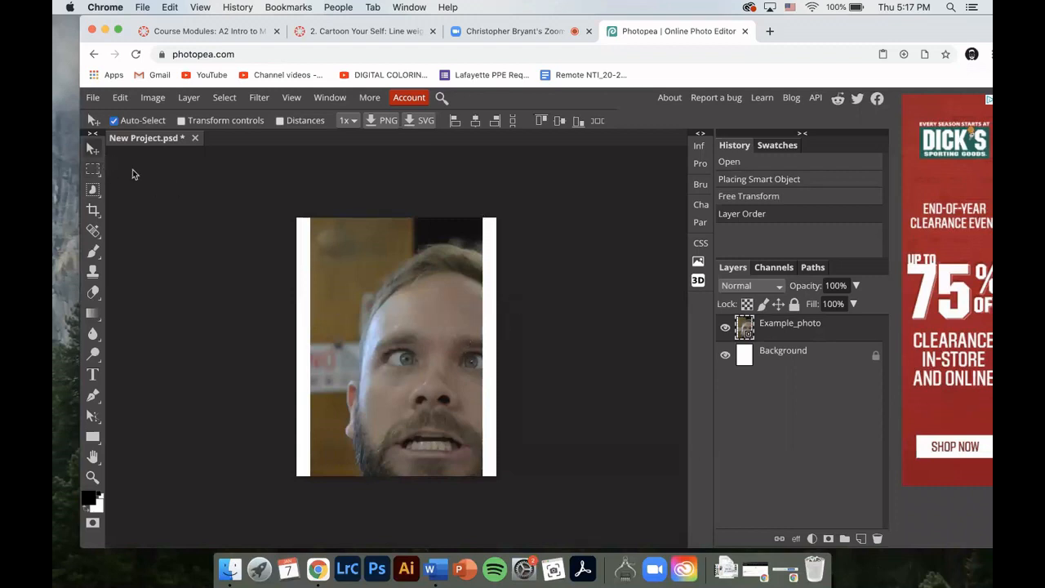
Using transform controls, align the photo with the canvas's right edge at 100% scale, apply the transform, and turn the controls off
click(183, 121)
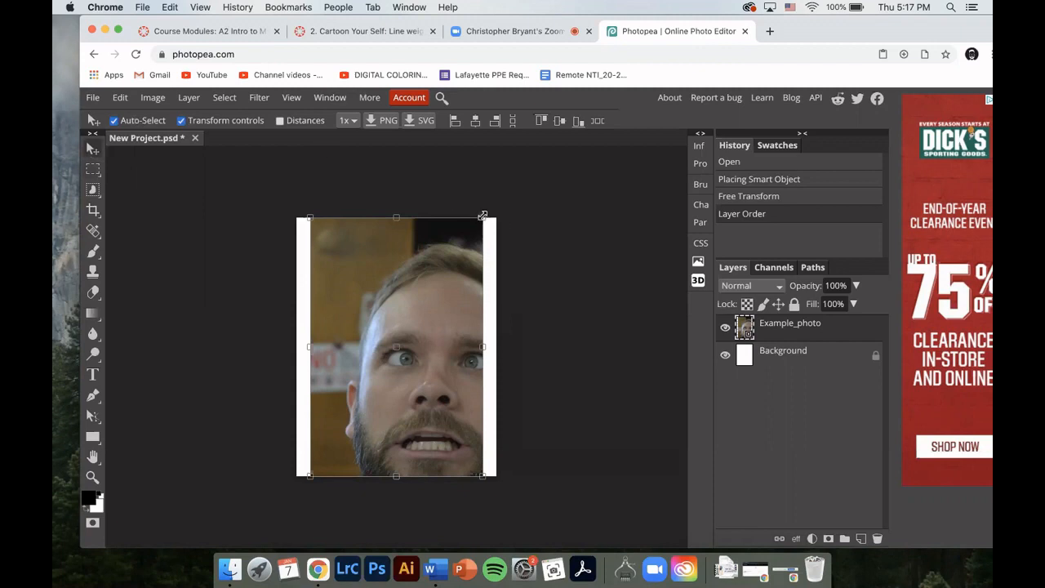
mouse_move(482, 216)
mouse_down()
mouse_move(520, 197)
mouse_move(485, 209)
mouse_move(498, 211)
mouse_up()
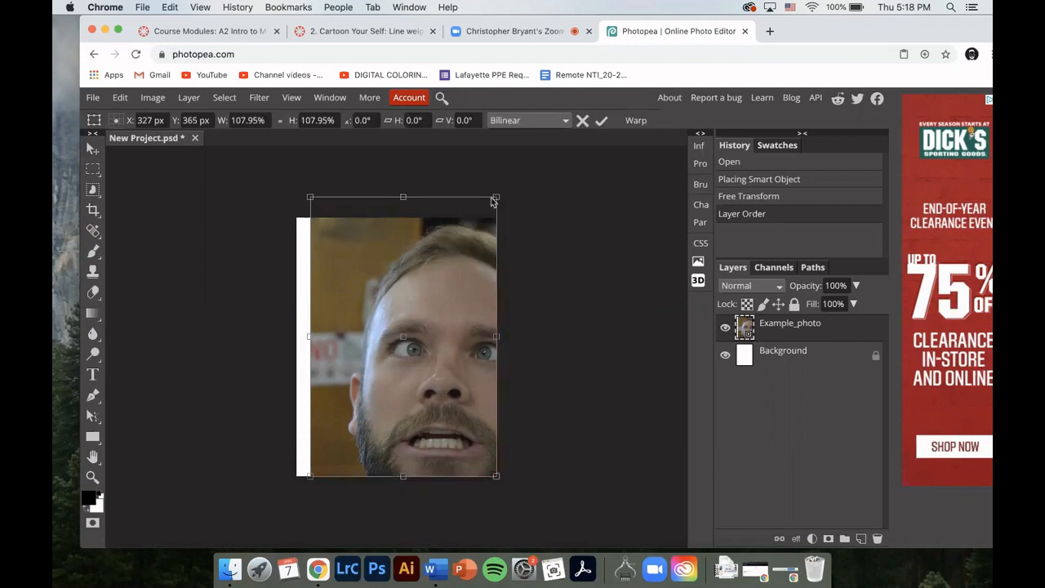
mouse_move(495, 198)
mouse_down()
mouse_move(483, 213)
mouse_move(494, 217)
mouse_up()
drag(416, 319, 428, 320)
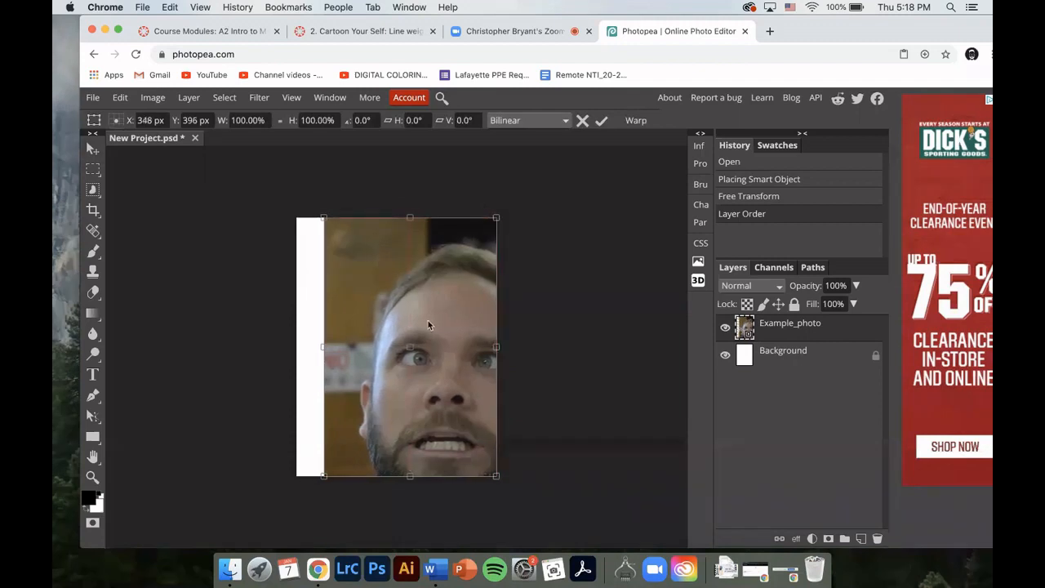
click(601, 121)
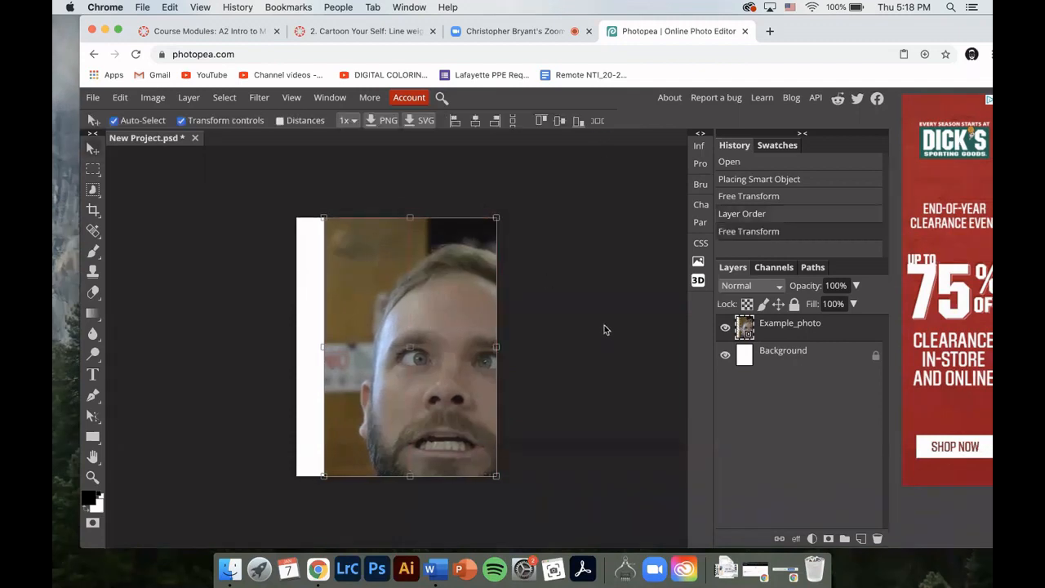
click(182, 121)
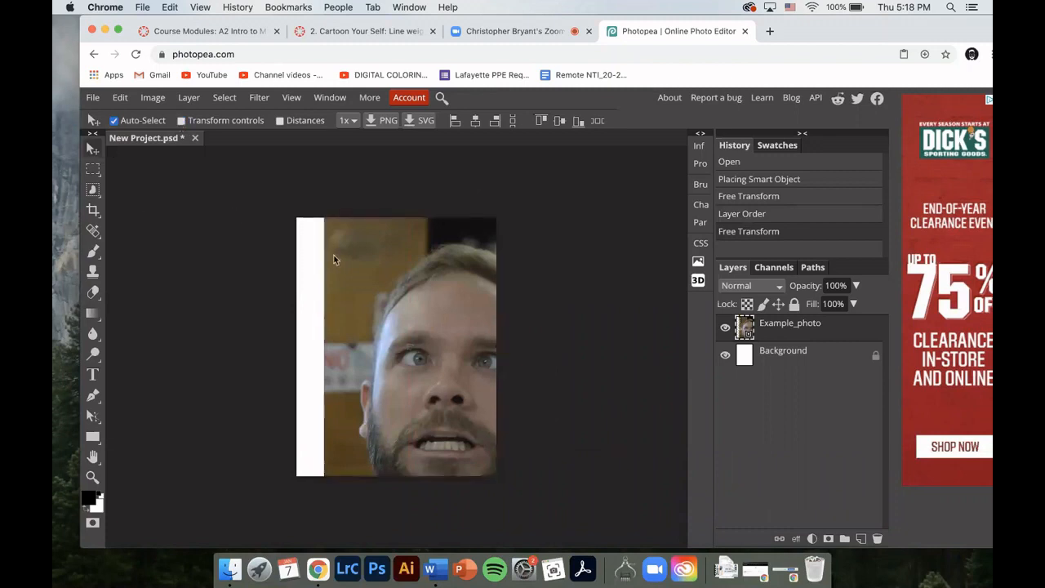
key(super+equal)
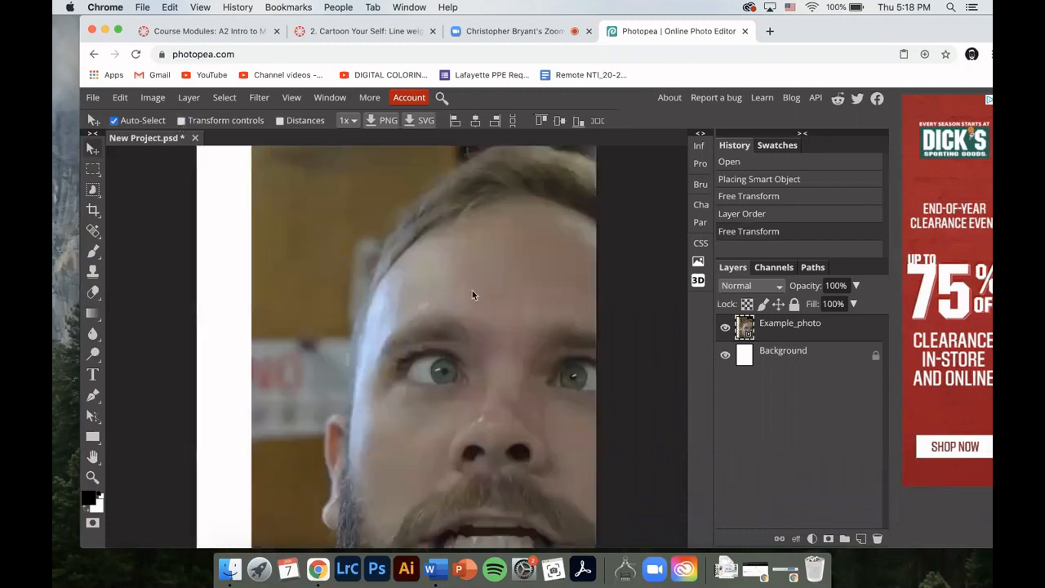
drag(524, 367, 511, 312)
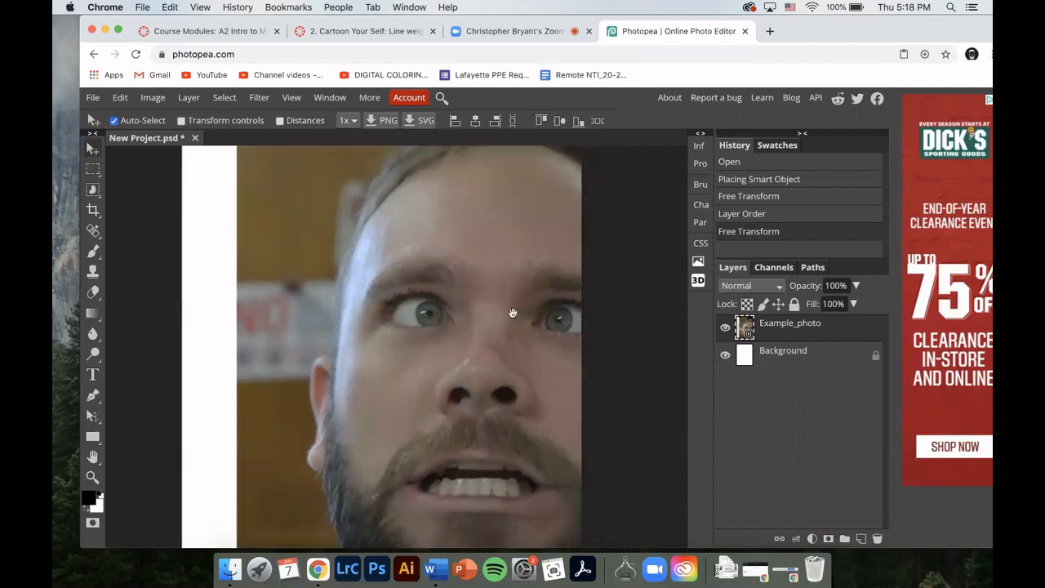
key(super+minus)
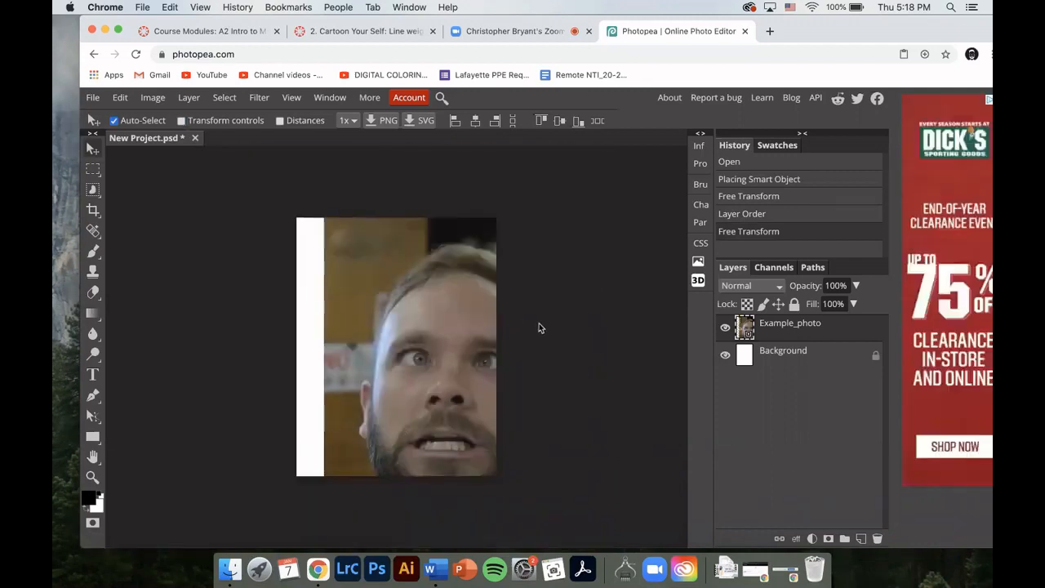
key(super+equal)
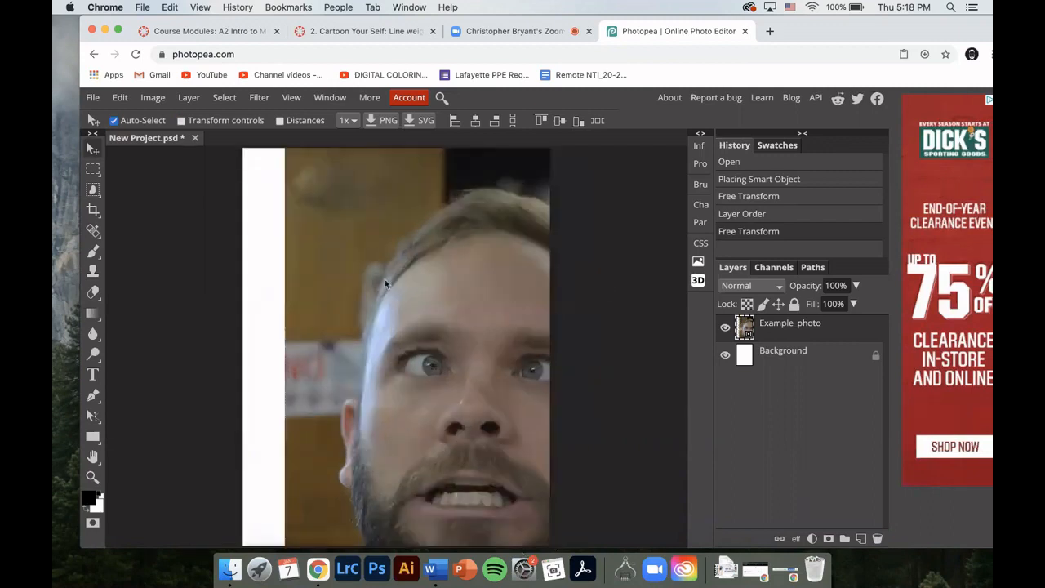
Add a new layer above the Example_photo layer and name it Outline
click(118, 31)
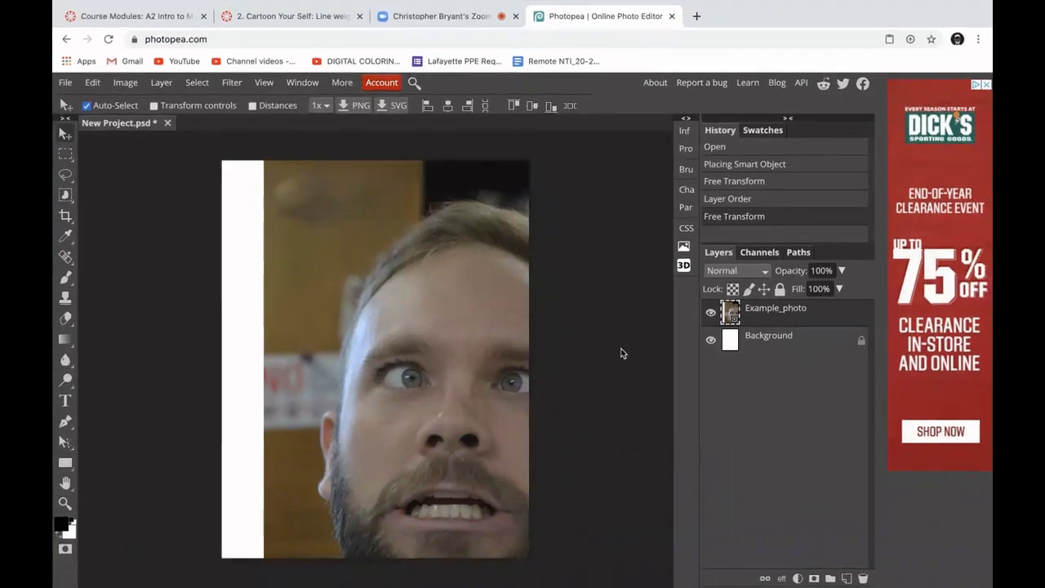
click(786, 344)
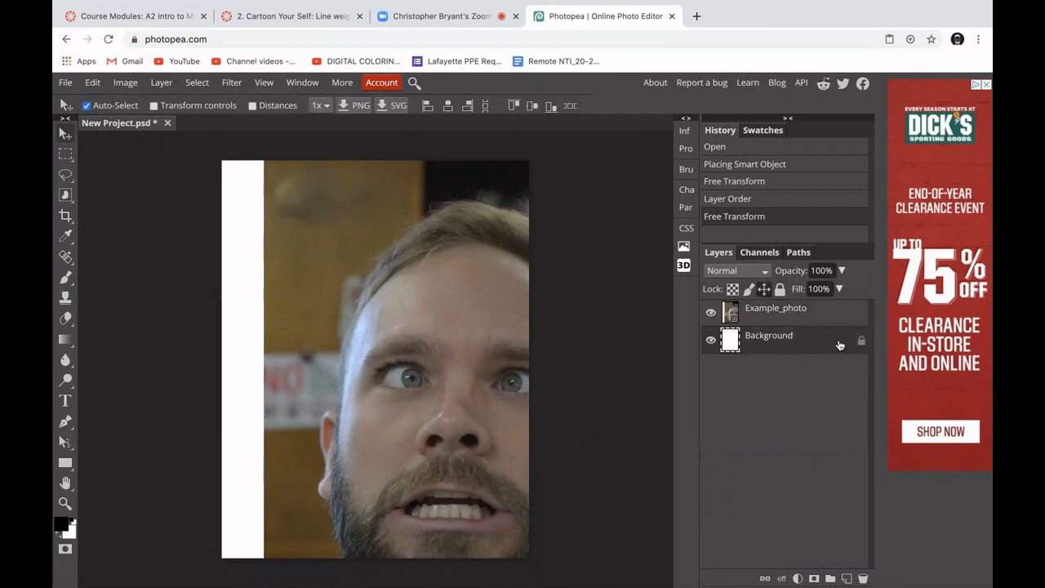
click(798, 318)
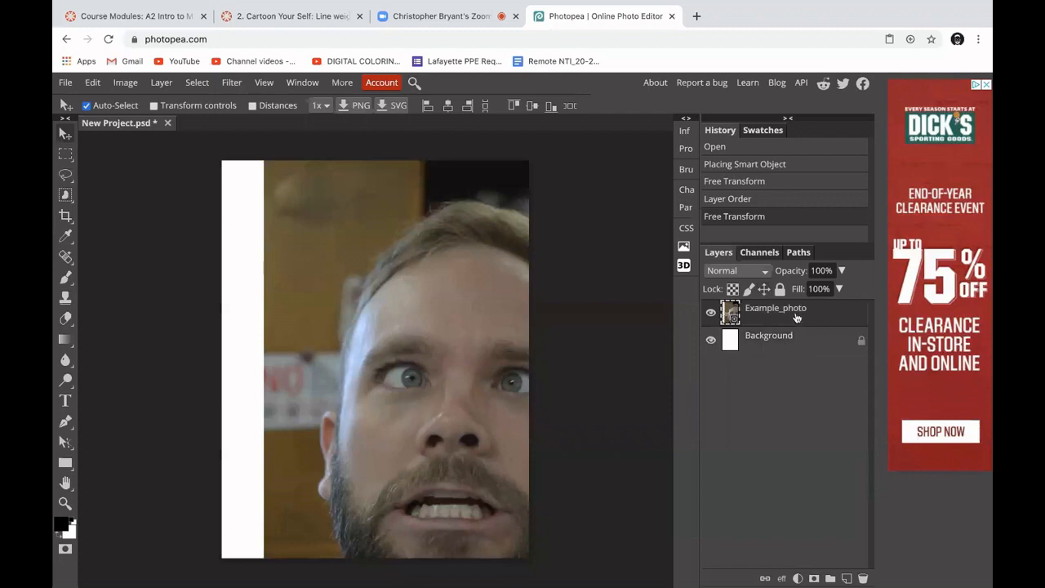
click(846, 578)
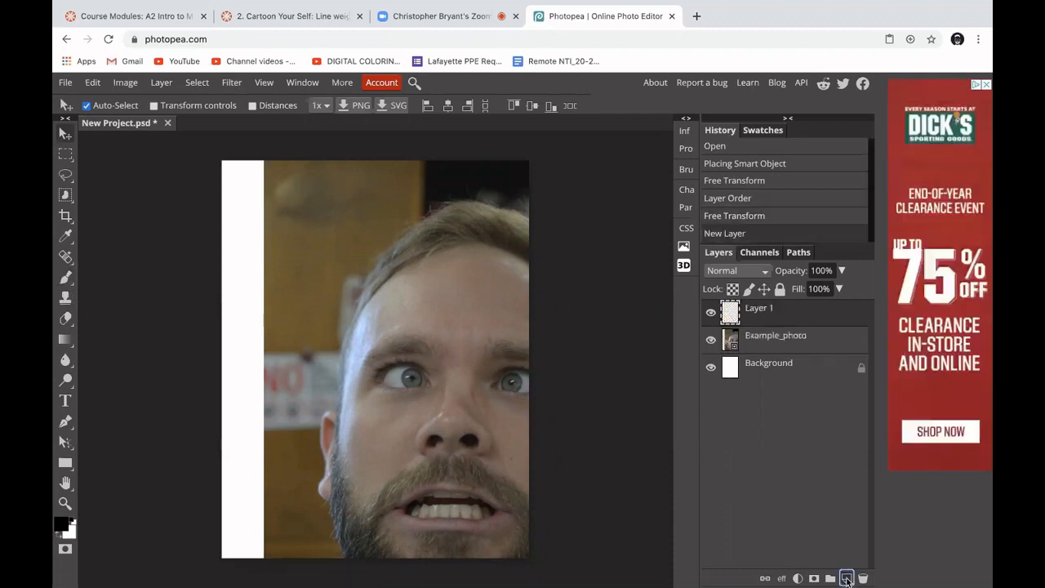
double_click(760, 310)
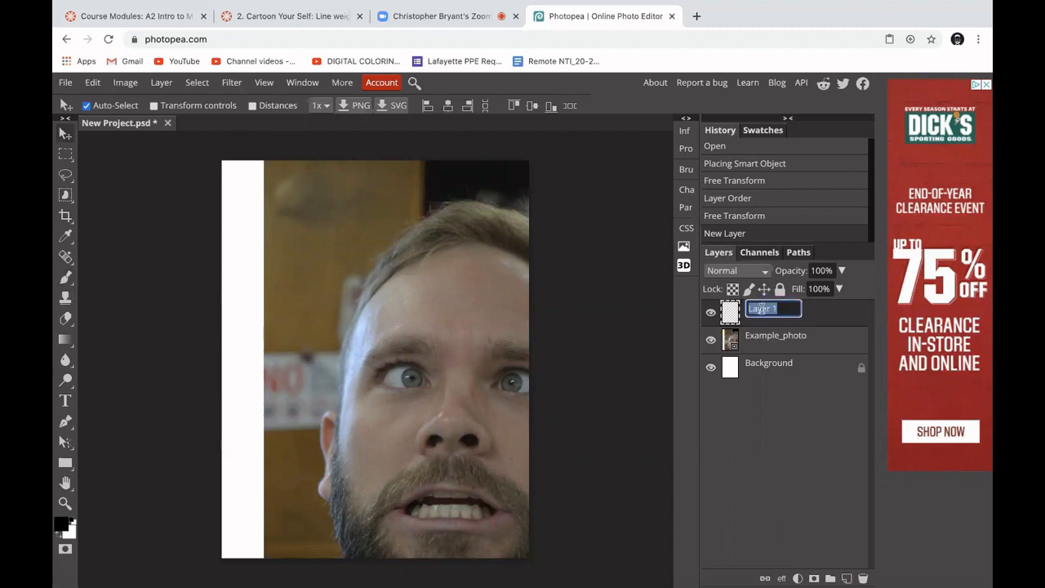
text(Ou)
text(tline)
key(Return)
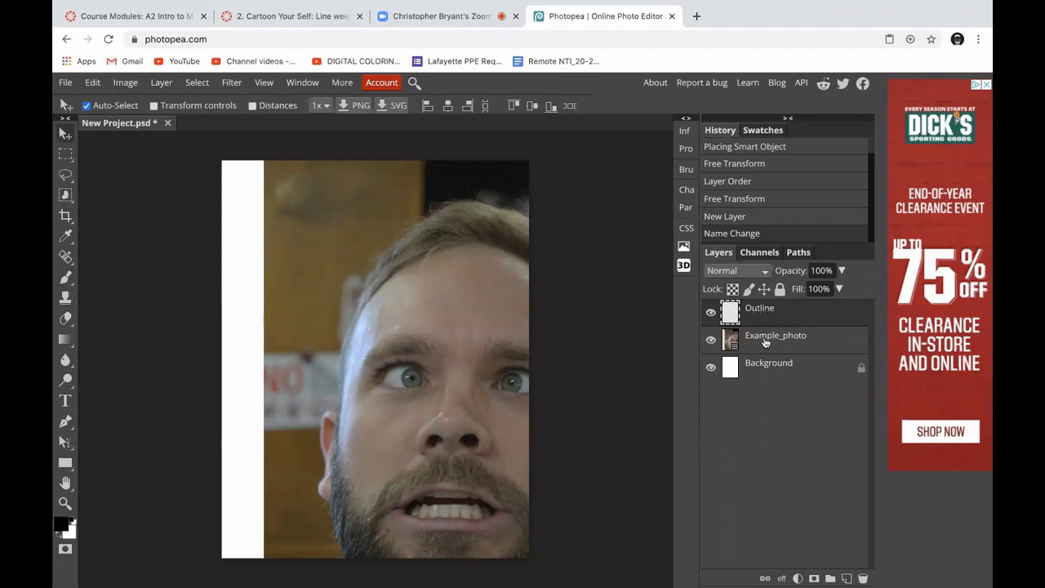
Activate the Brush tool on the Outline layer and browse the available brush tips
click(765, 341)
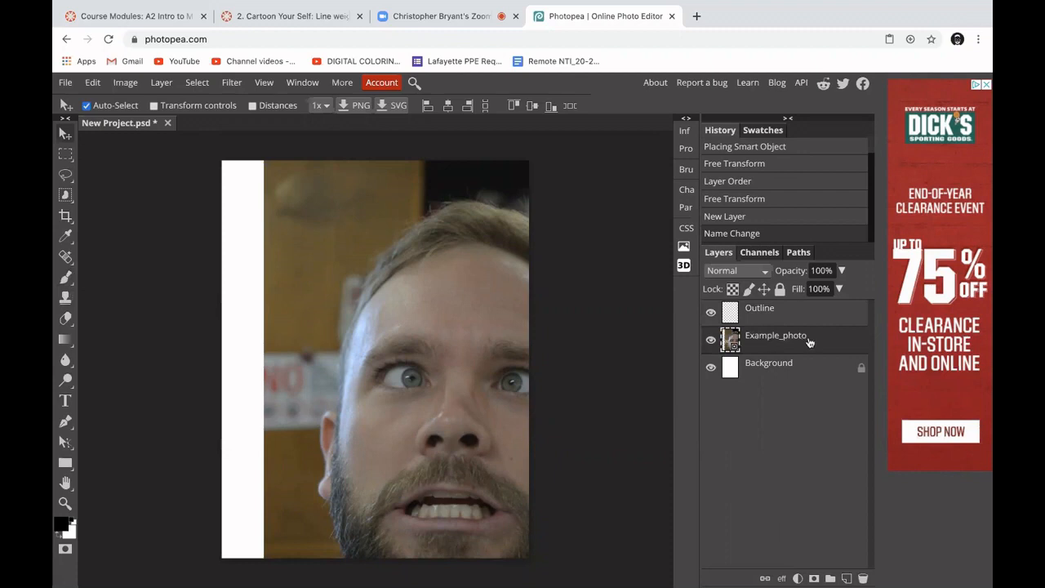
click(789, 315)
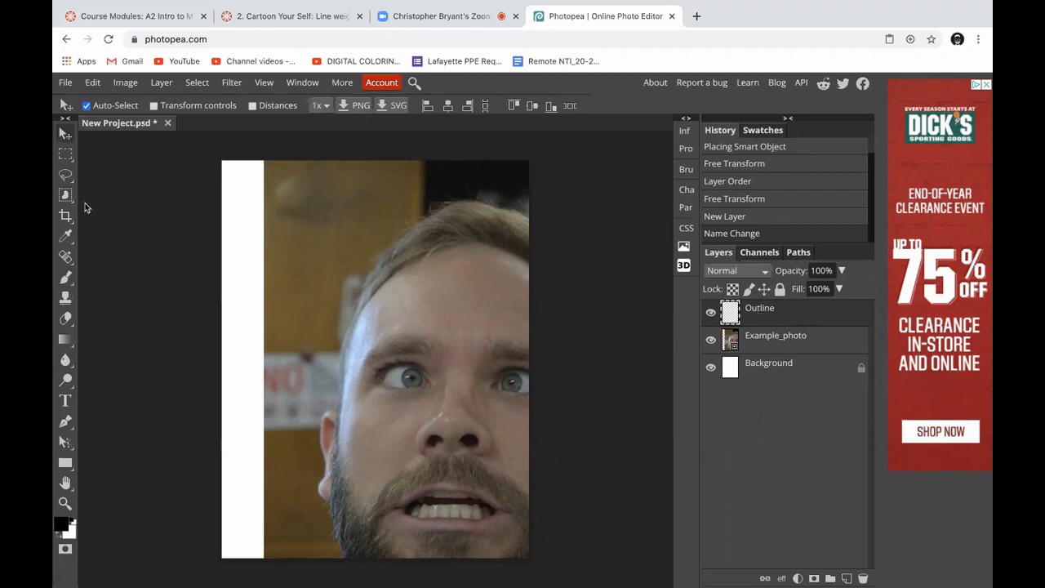
click(67, 279)
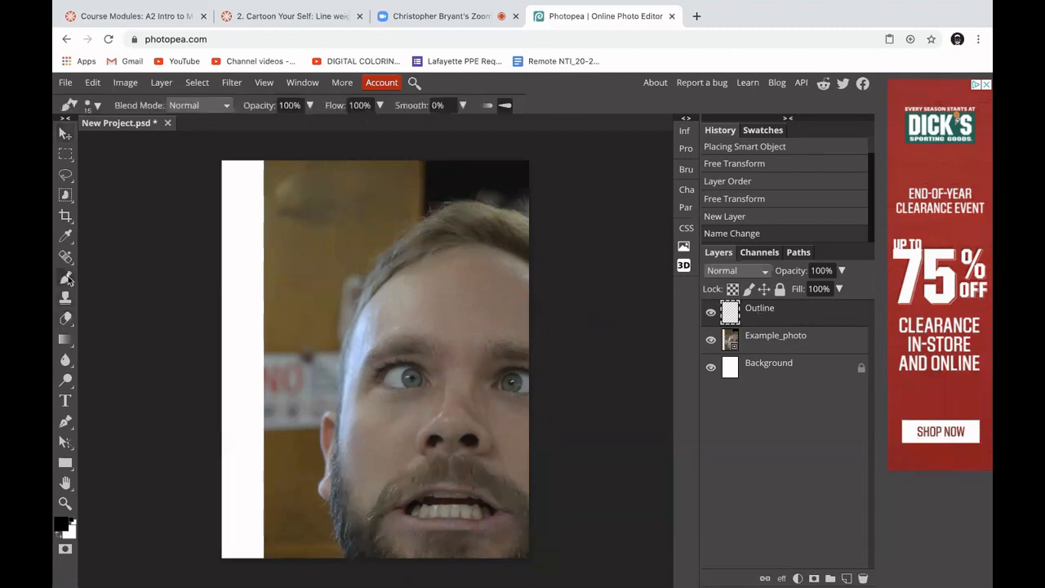
click(96, 107)
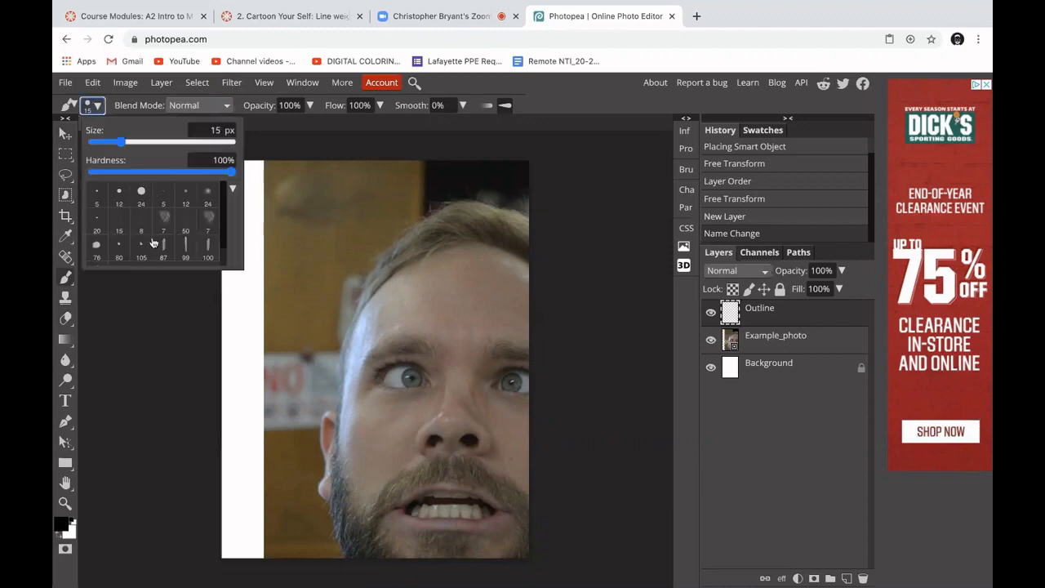
scroll(152, 241, down, 1)
scroll(126, 243, up, 1)
Try a brush tip roundness of 77% in the detailed brush settings and restore it to 100%
click(686, 169)
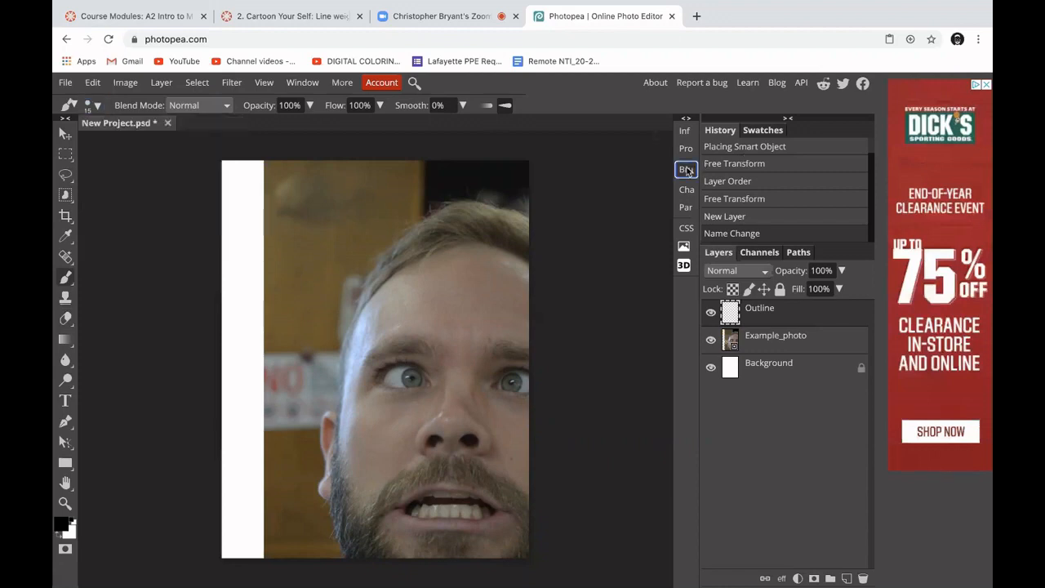
click(686, 169)
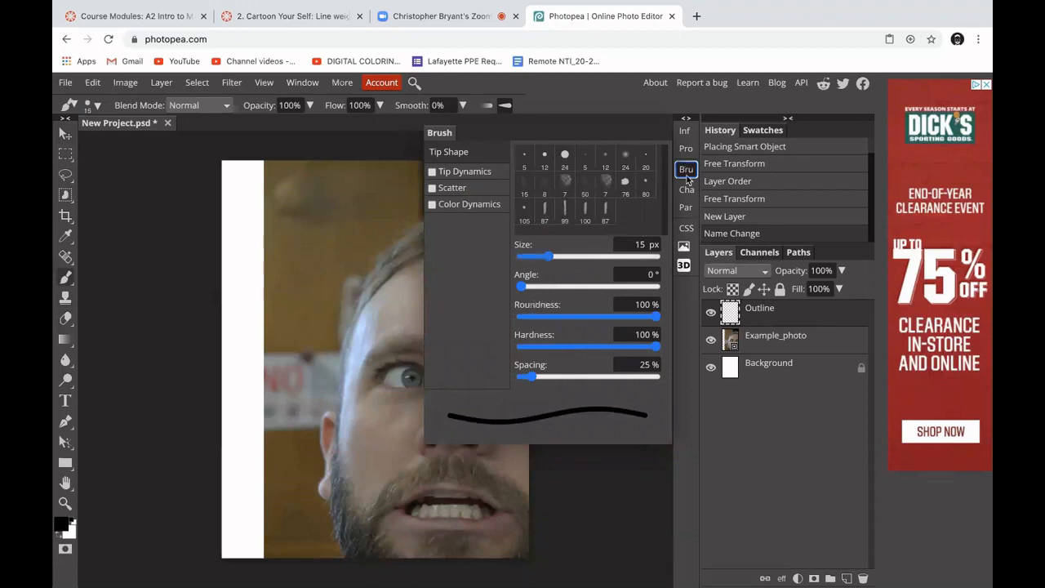
drag(657, 316, 626, 315)
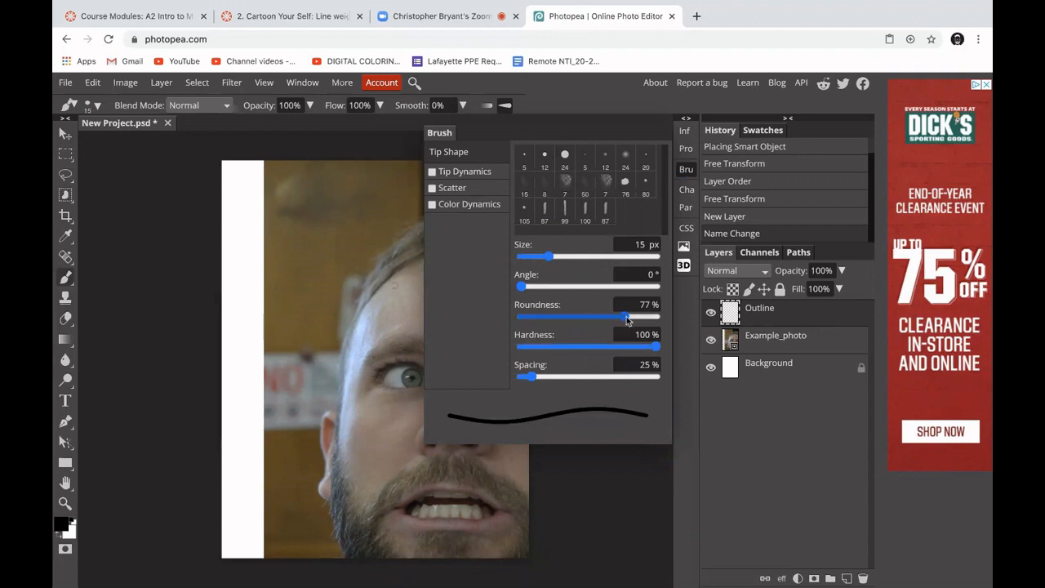
drag(626, 315, 659, 316)
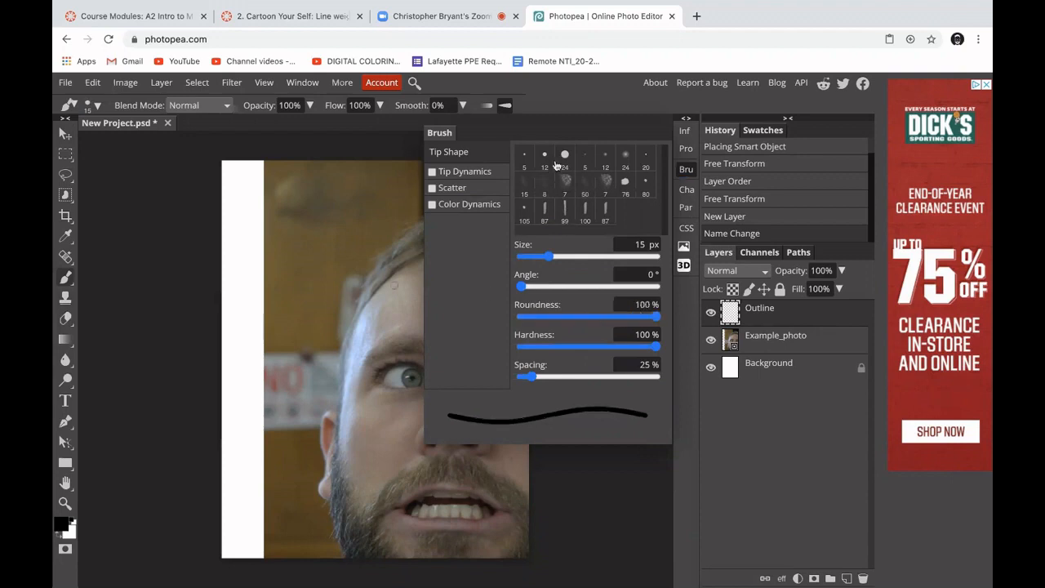
click(687, 169)
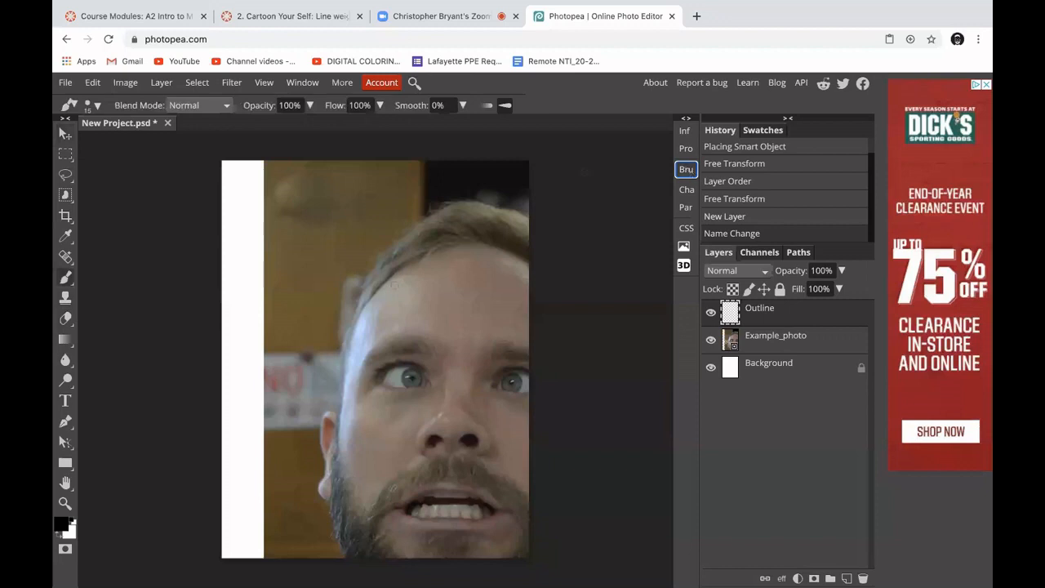
Choose the hard round 24 px brush tip and set the stroke smoothing to 100%
click(93, 105)
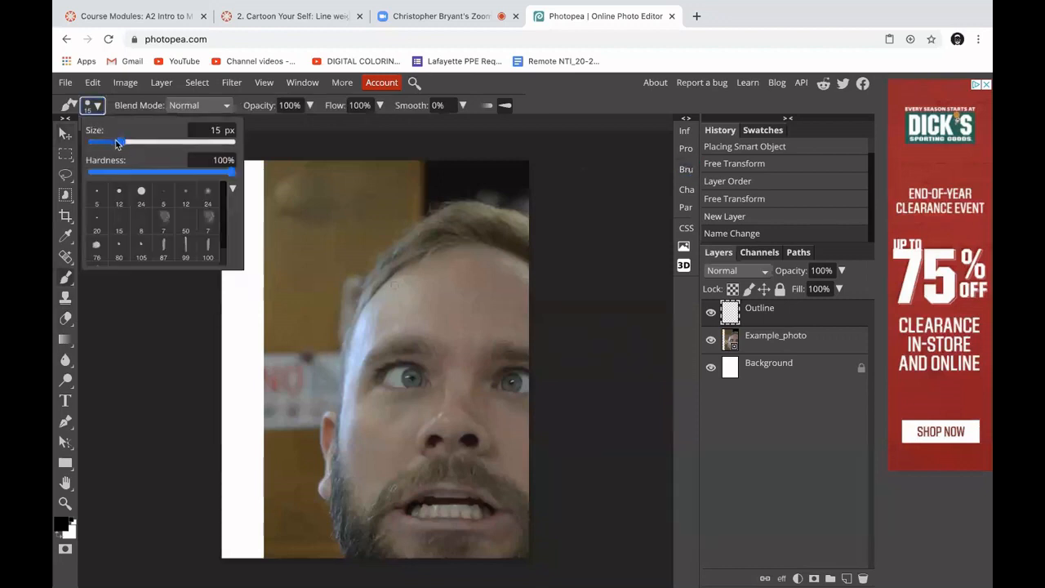
click(141, 196)
click(595, 97)
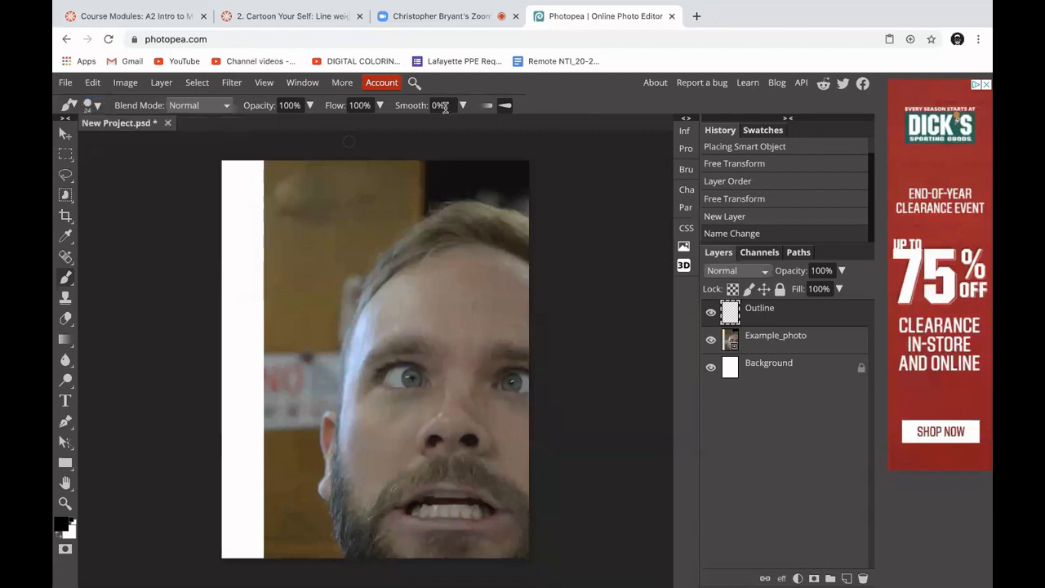
click(438, 105)
text(100)
key(Return)
Reduce the brush size to 5 px for drawing around the forehead and hairline
scroll(494, 285, up, 6)
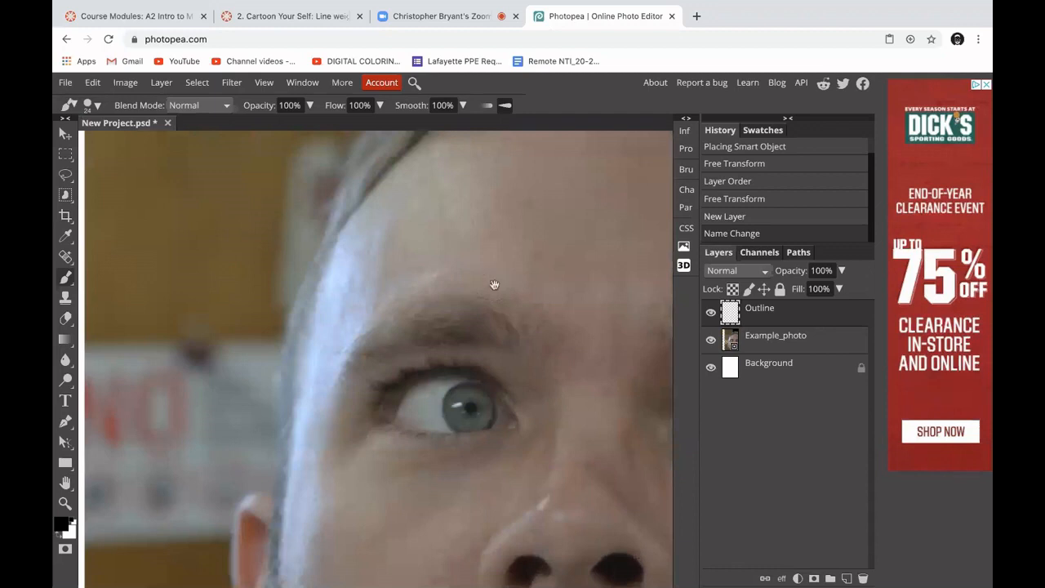
scroll(493, 284, up, 5)
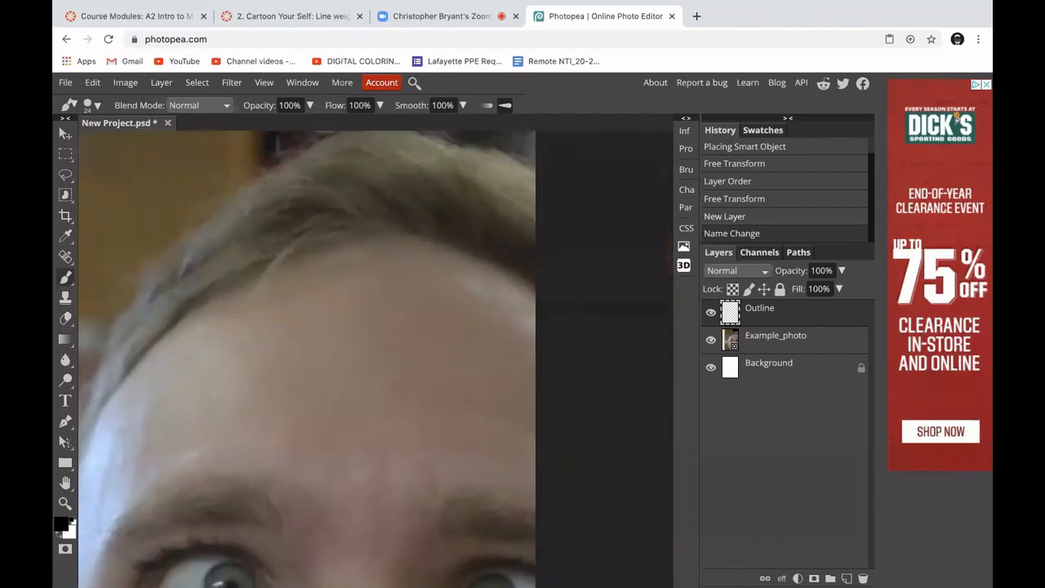
key(bracketleft)
key(bracketleft)
key(bracketleft)
key(bracketleft)
click(96, 106)
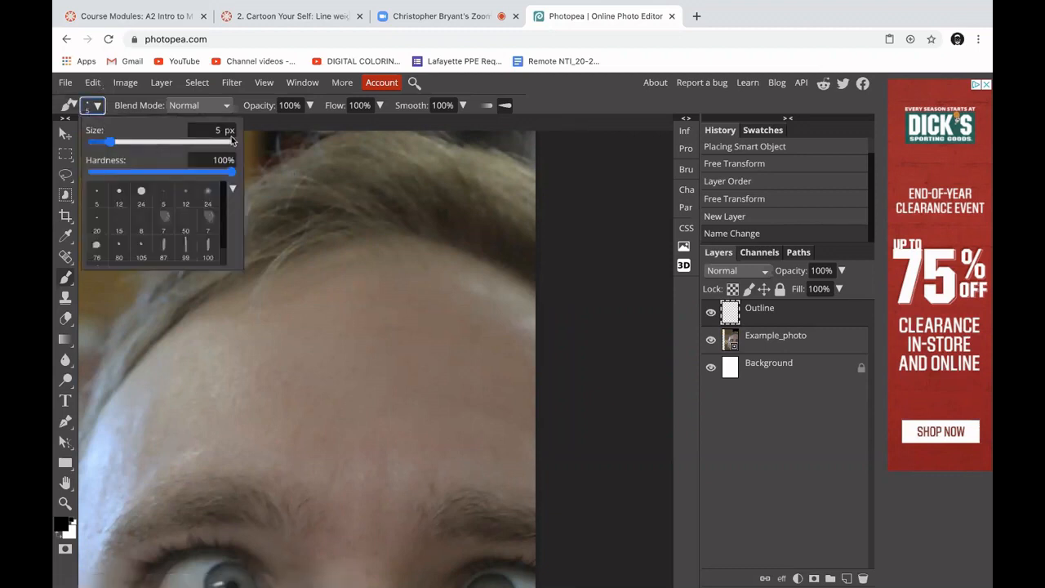
click(586, 102)
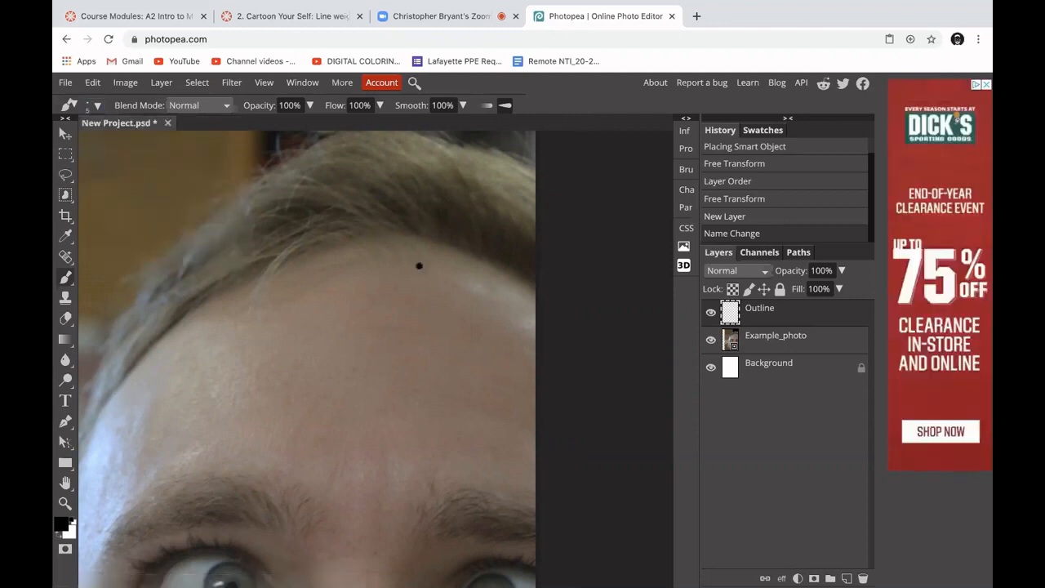
Paint a test stroke along the middle of the hairline, check its thickness against the whole photo, and undo it
drag(419, 266, 335, 234)
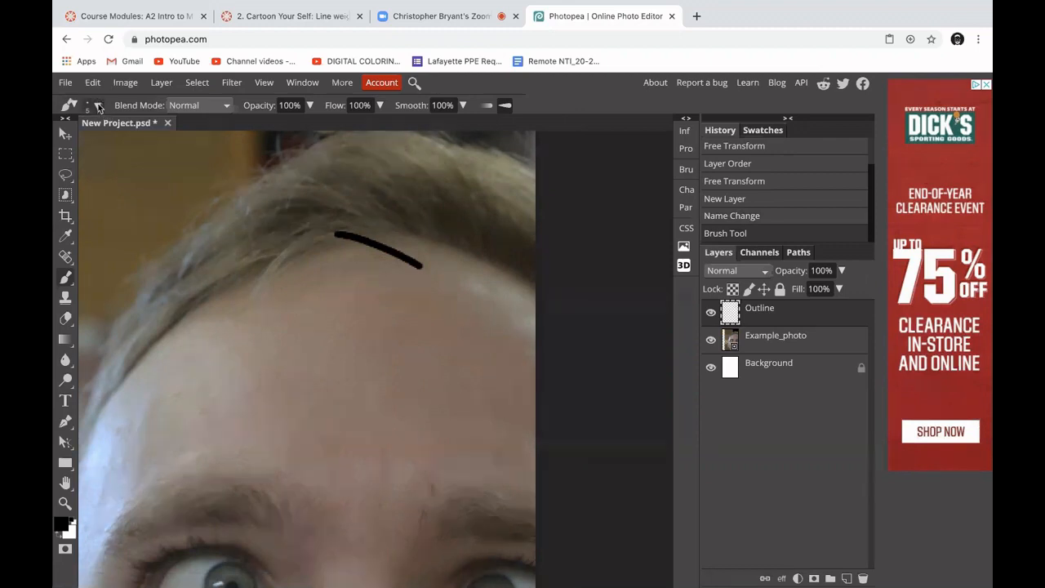
key(super+minus)
key(super+minus)
key(super+minus)
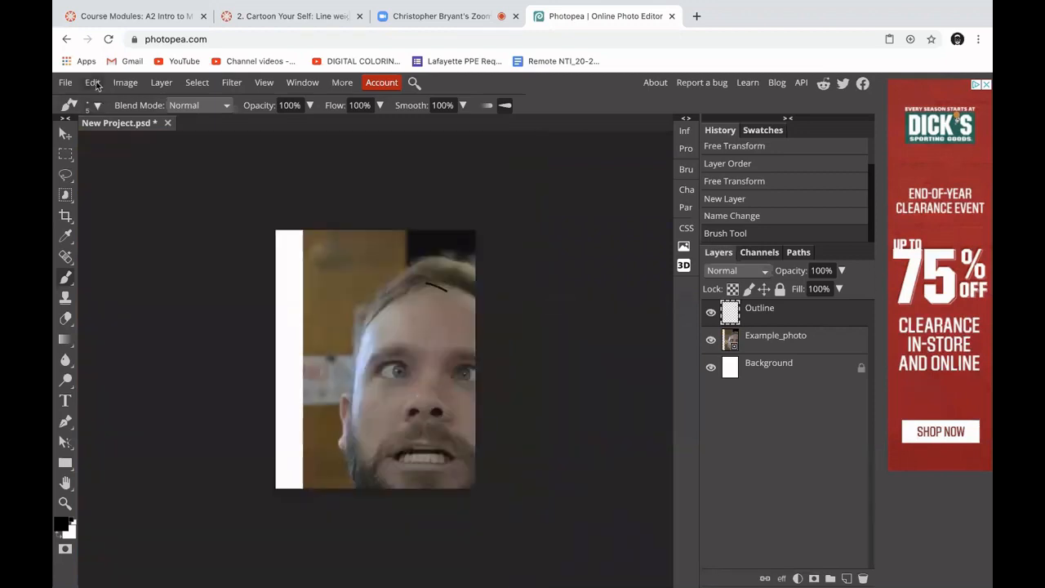
key(super+equal)
key(super+equal)
key(super+equal)
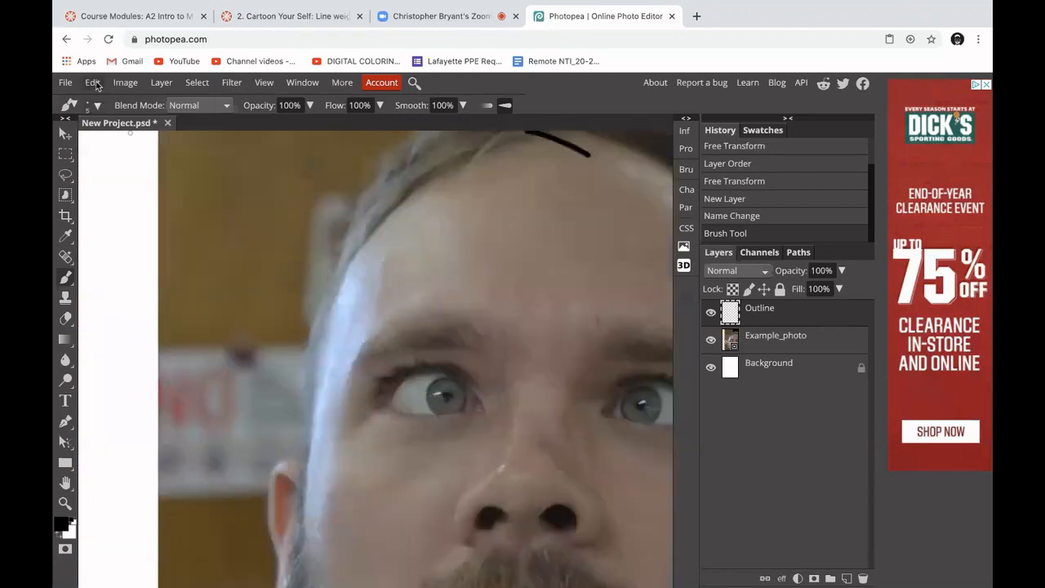
key(super+z)
Reduce the brush size to 3 px for a thinner line
key(super+equal)
key(super+equal)
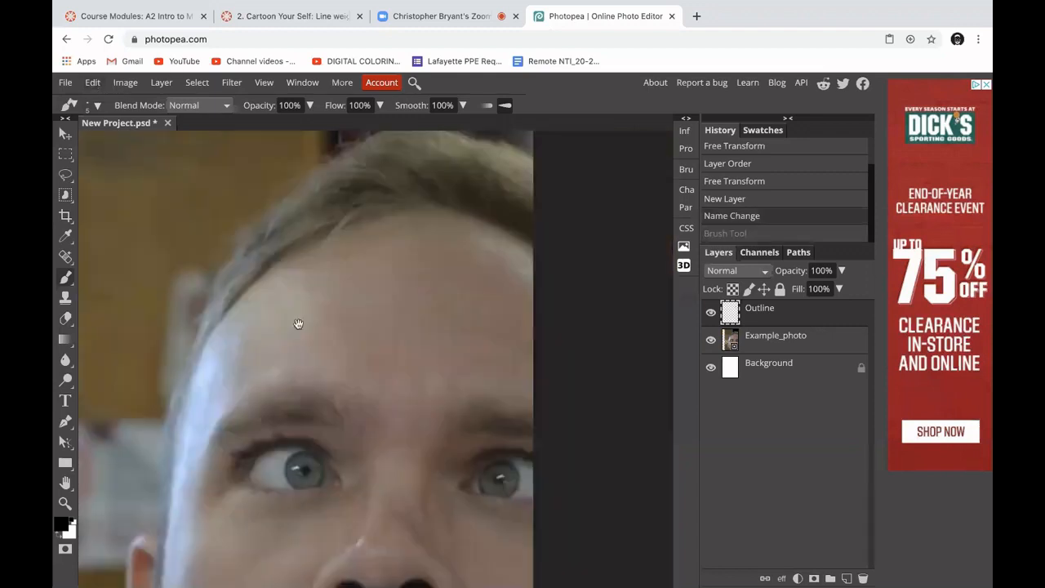
click(96, 106)
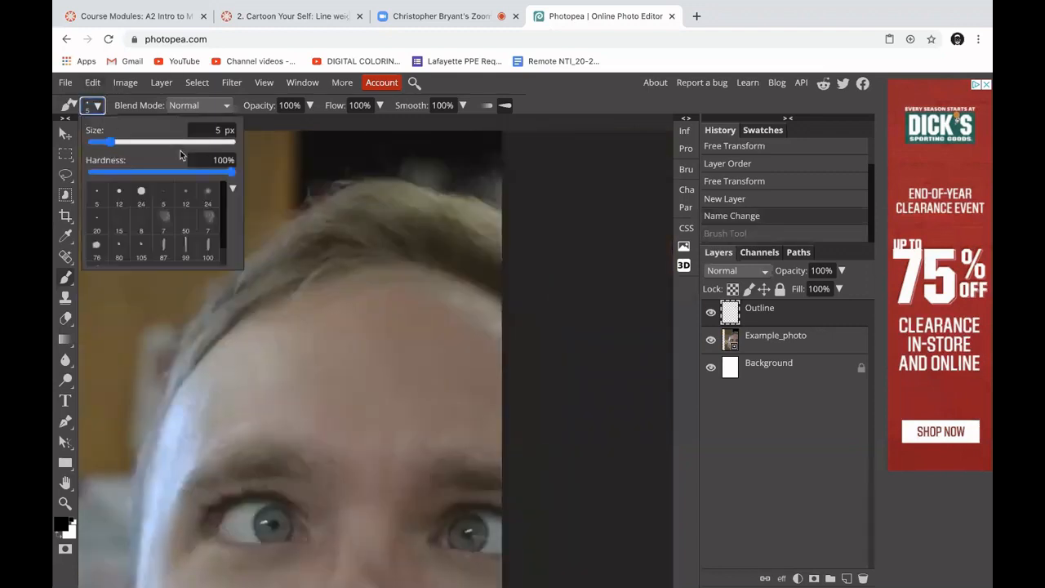
drag(110, 142, 106, 144)
click(532, 284)
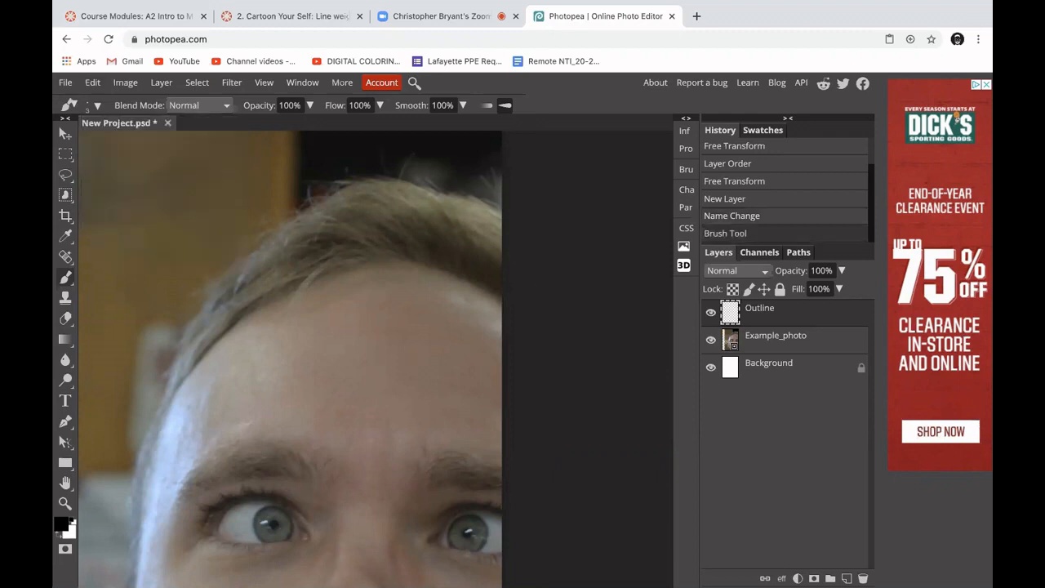
Paint a short test stroke at the hairline with the thinner brush and undo it
drag(353, 255, 391, 263)
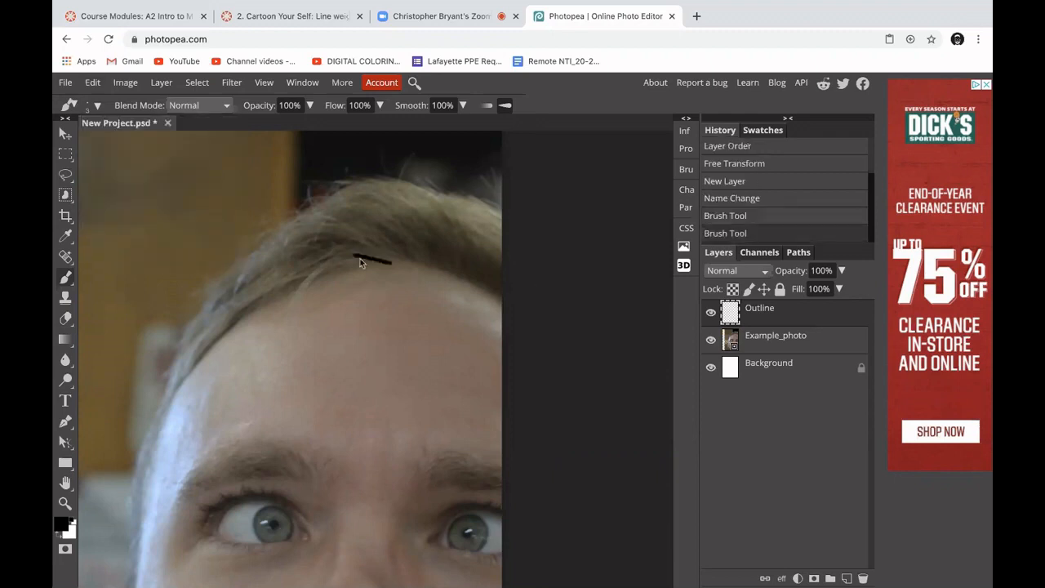
scroll(360, 258, down, 3)
key(ctrl+z)
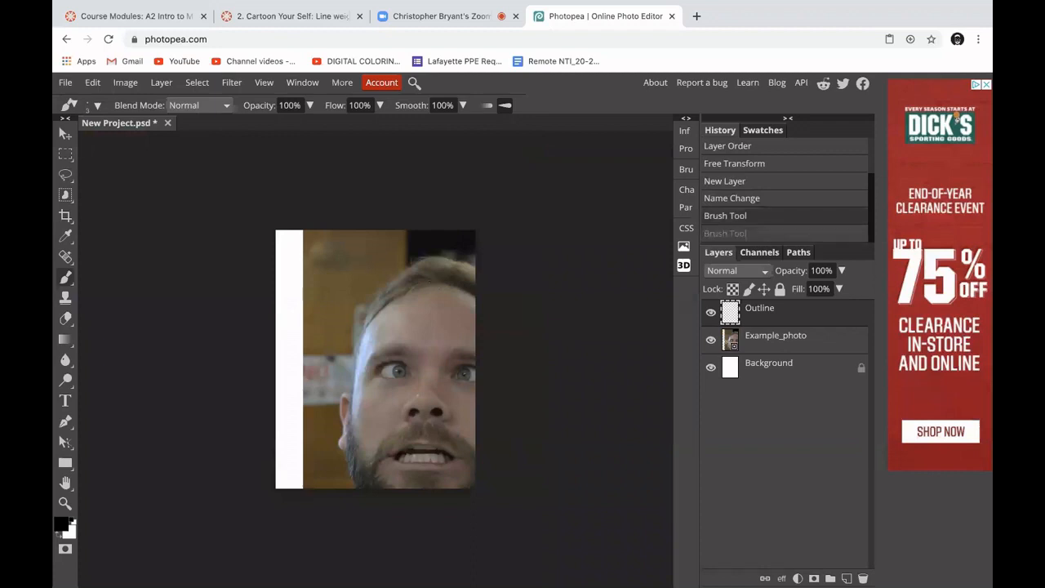
Draw several short diagonal hair strands just above the hairline, from the photo's right edge toward the middle of the forehead
scroll(360, 261, up, 3)
drag(469, 240, 307, 316)
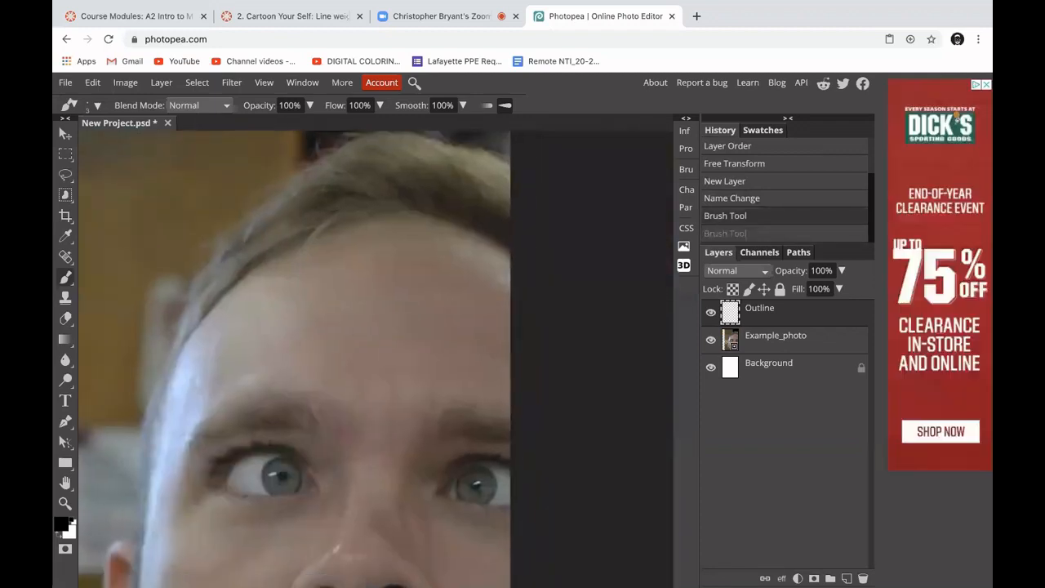
drag(499, 232, 508, 245)
mouse_move(469, 211)
mouse_down()
mouse_move(448, 226)
mouse_move(377, 183)
mouse_up()
drag(464, 224, 413, 190)
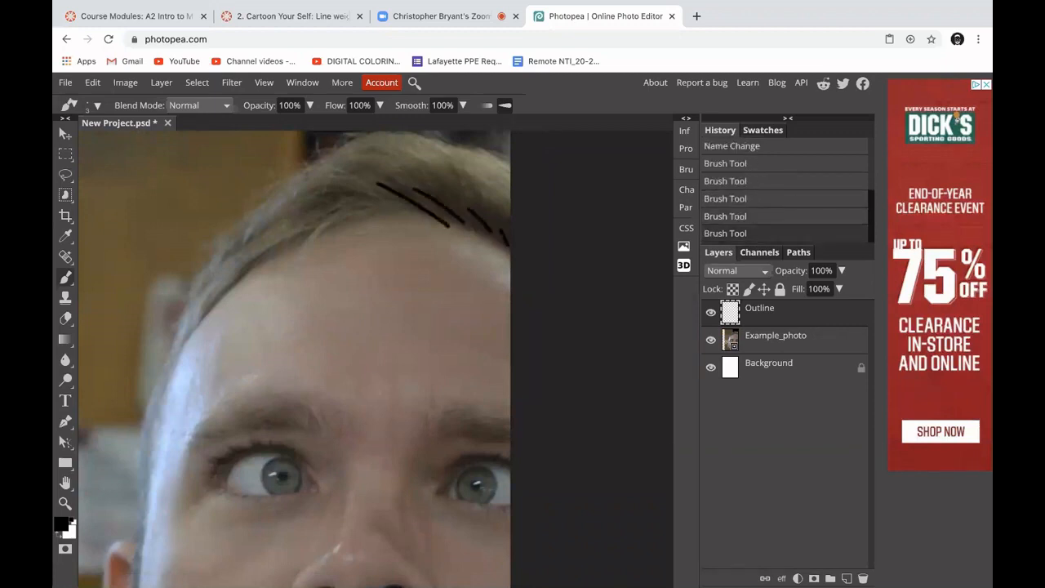
Trace the top edge of the hair near the photo's right side, and undo the long stroke continuing down to the temple
drag(285, 294, 327, 320)
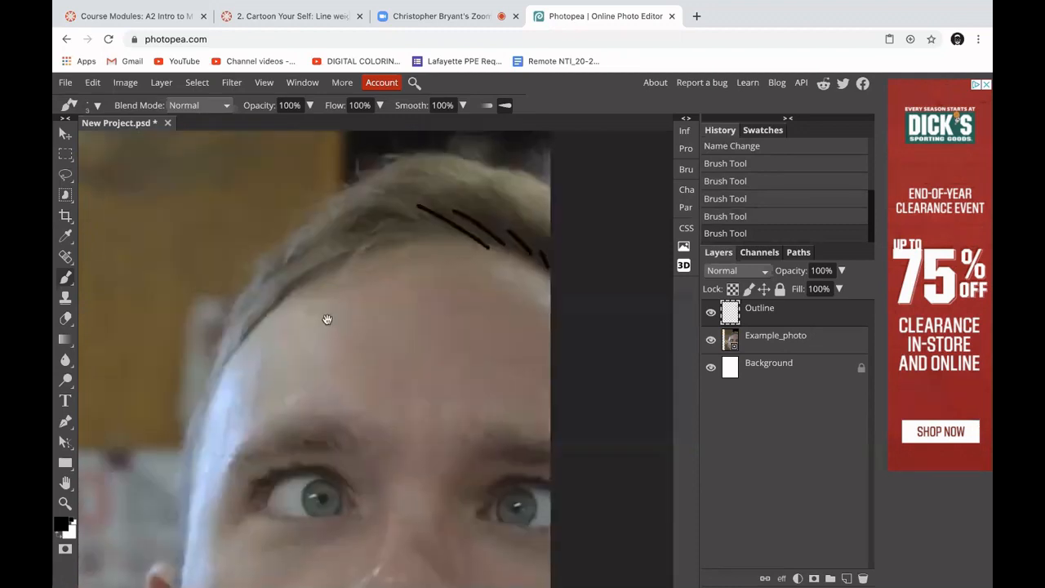
drag(422, 212, 371, 249)
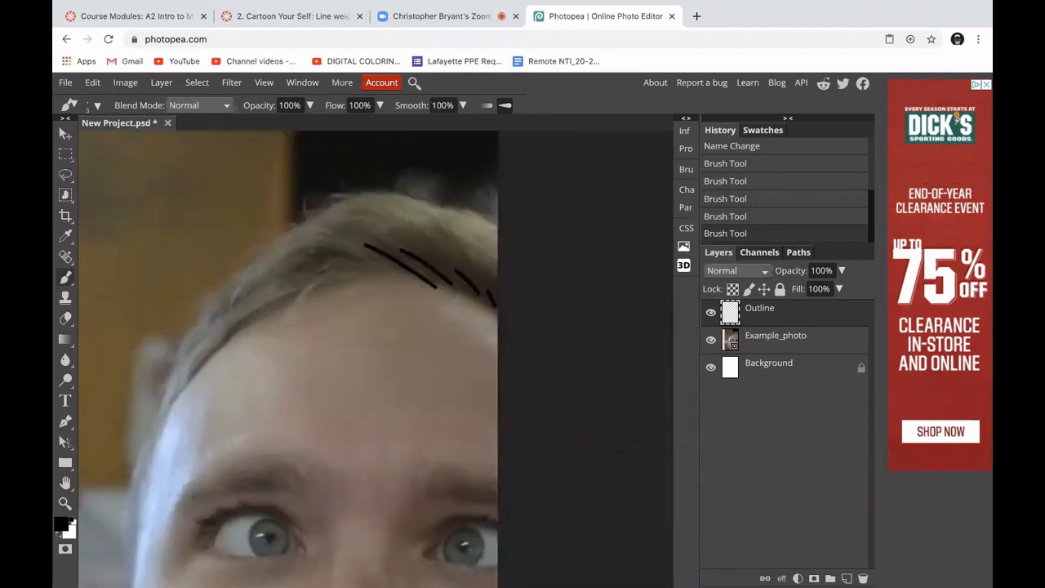
mouse_move(495, 225)
mouse_down()
mouse_move(449, 208)
mouse_move(335, 195)
mouse_move(270, 226)
mouse_move(233, 289)
mouse_move(169, 341)
mouse_move(166, 388)
mouse_up()
drag(331, 296, 294, 350)
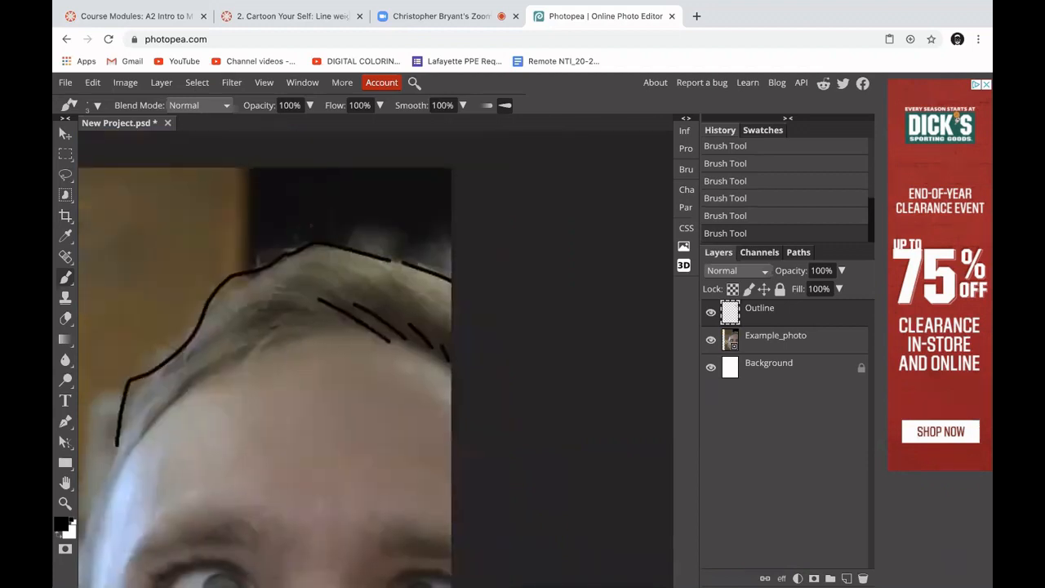
key(ctrl+z)
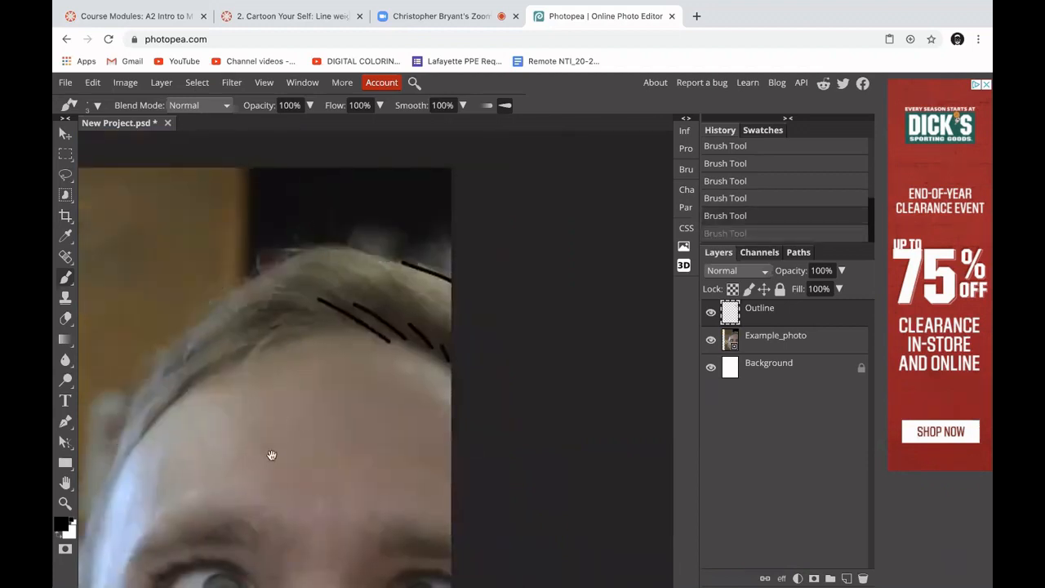
Try tracing the hair's outer edge down to the temple with brush smoothing at 0%, and undo the stroke
drag(270, 455, 342, 412)
click(443, 105)
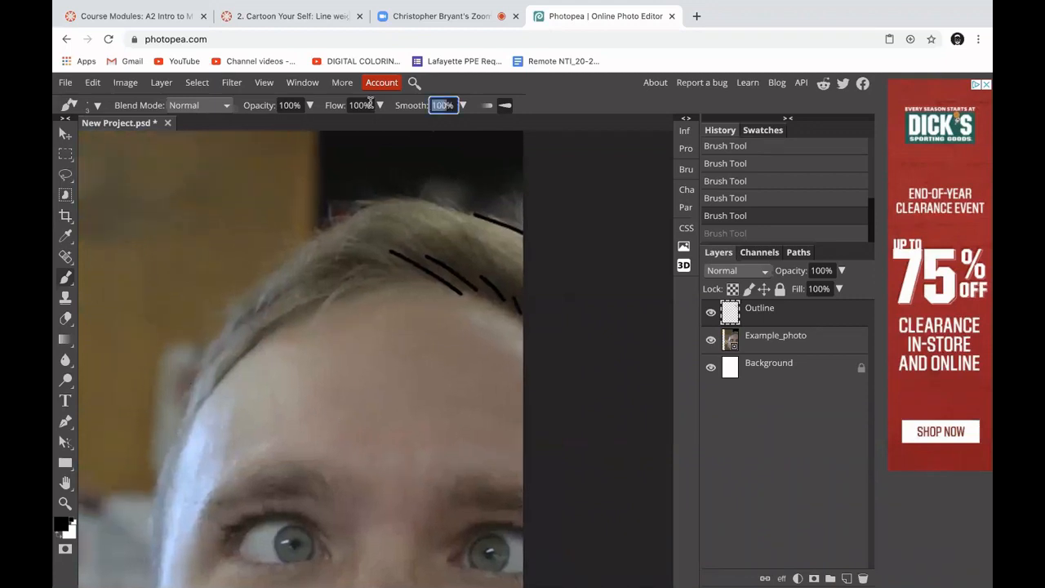
text(0)
click(561, 96)
mouse_move(453, 210)
mouse_down()
mouse_move(387, 200)
mouse_move(256, 274)
mouse_move(172, 379)
mouse_move(163, 455)
mouse_up()
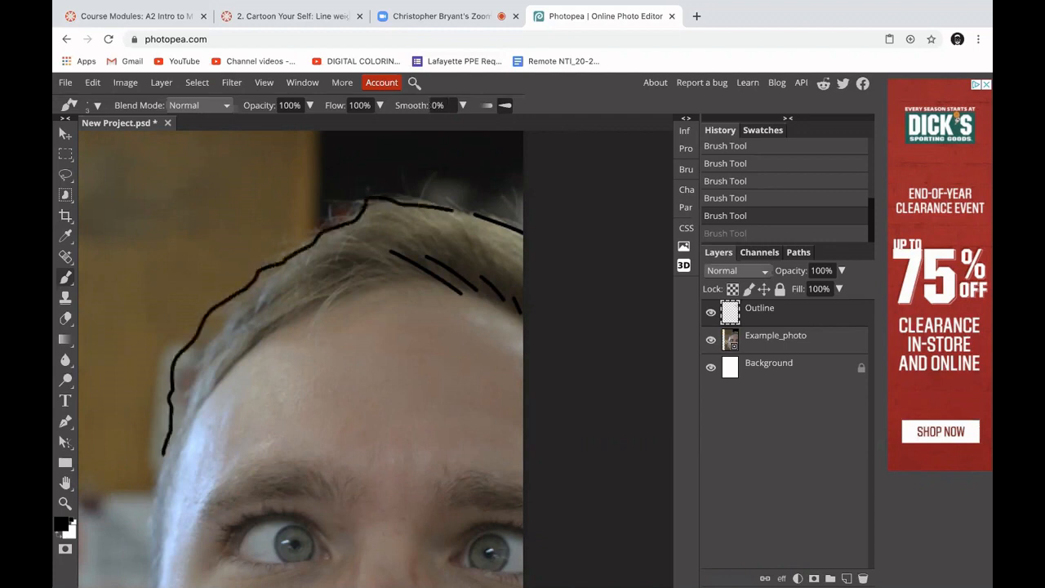
key(ctrl+z)
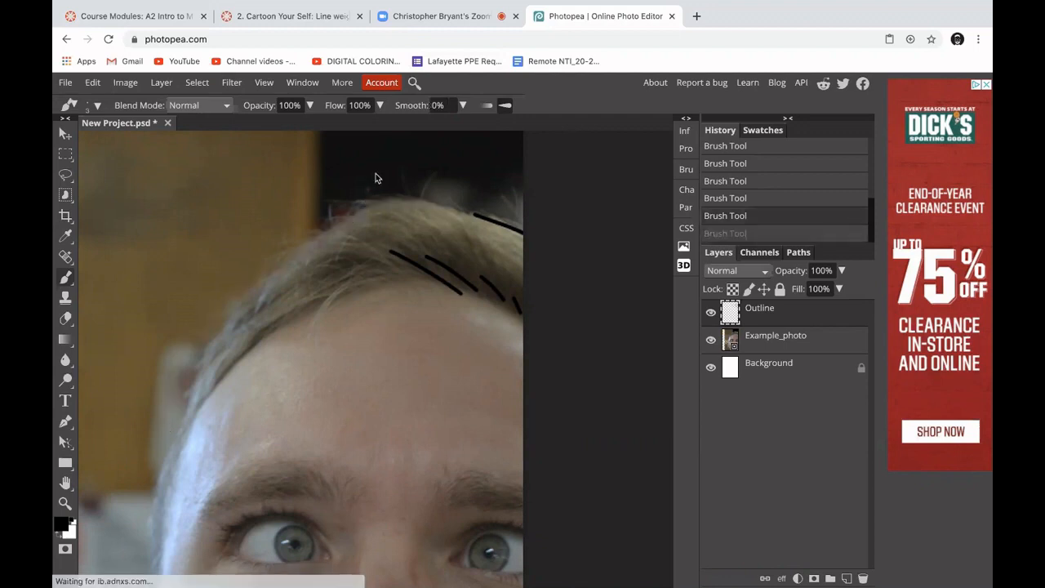
Try tracing the side of the nose and its nostril wing without smoothing, and undo the stroke
scroll(490, 171, down, 5)
drag(453, 308, 419, 310)
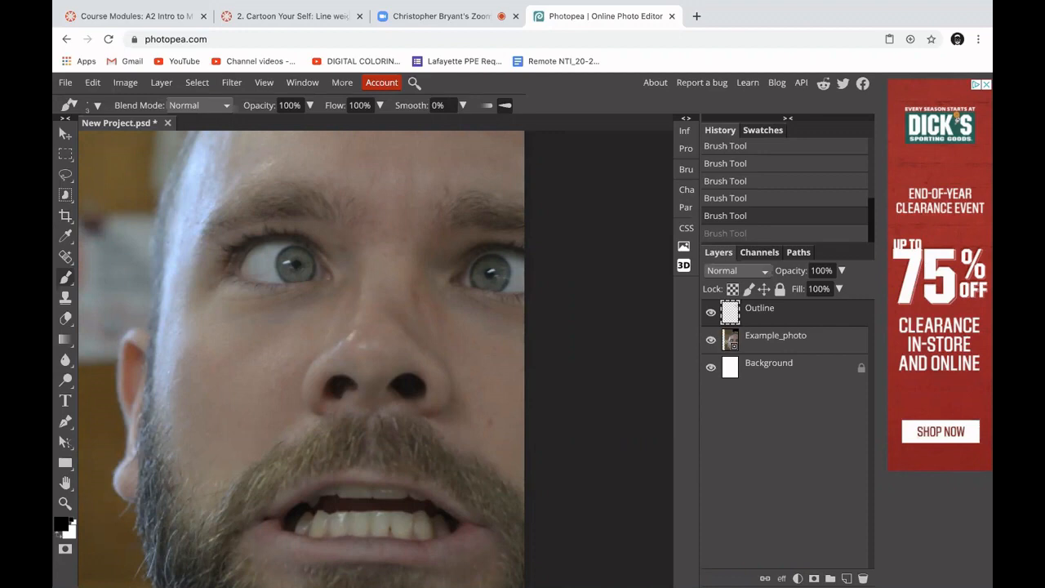
mouse_move(354, 328)
mouse_down()
mouse_move(314, 363)
mouse_move(310, 407)
mouse_up()
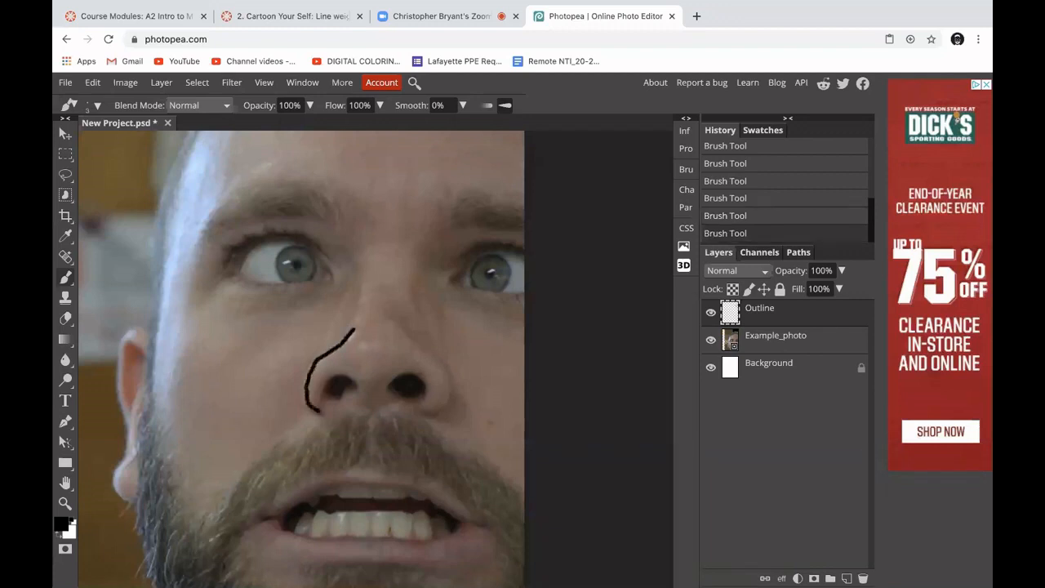
key(ctrl+z)
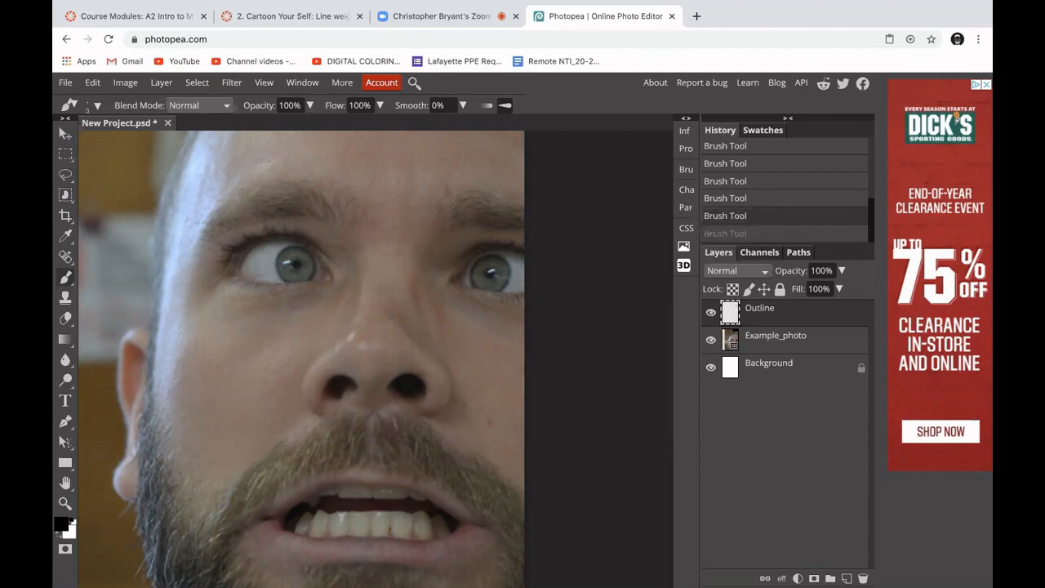
Set the brush smoothing to 100% and draw the nose's left side line and the curve around its left wing
click(438, 104)
text(100)
click(560, 107)
mouse_move(363, 269)
mouse_down()
mouse_move(353, 322)
mouse_move(332, 354)
mouse_up()
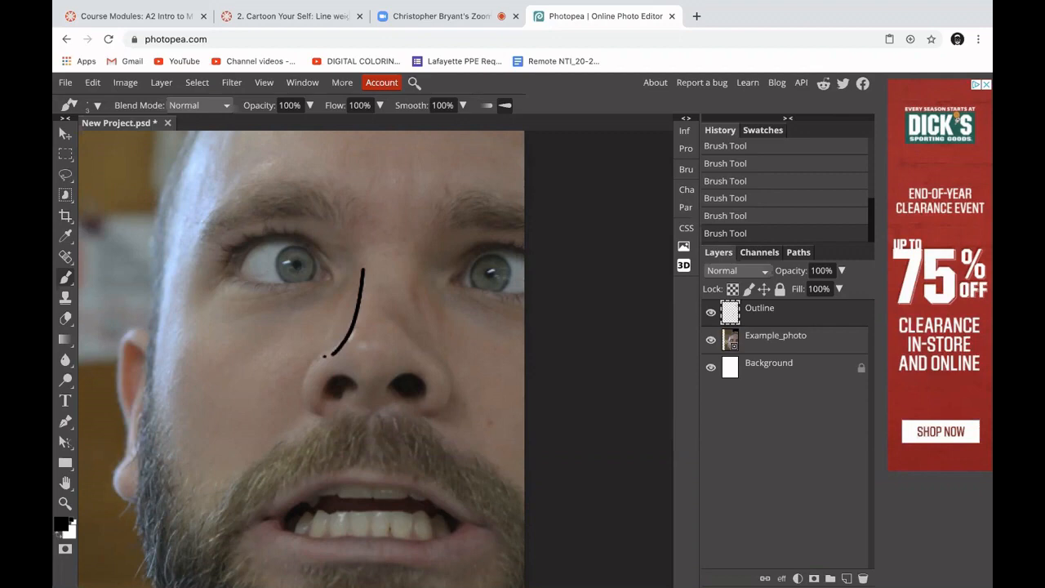
mouse_move(318, 360)
mouse_down()
mouse_move(302, 378)
mouse_move(316, 415)
mouse_up()
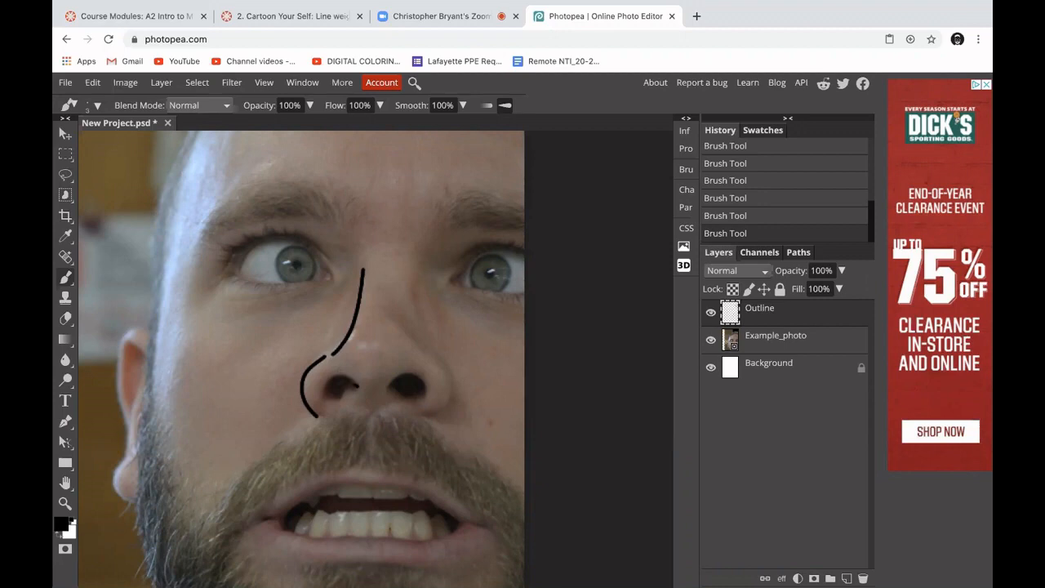
Trace the upper rim of the left nostril, undoing the first attempt and redrawing it
drag(345, 378, 332, 371)
key(ctrl+z)
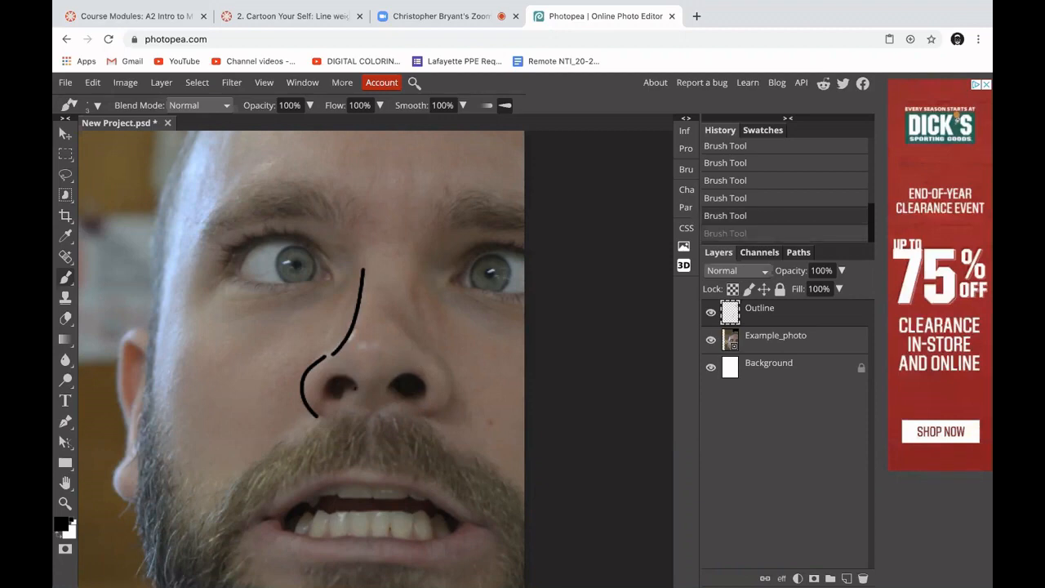
mouse_move(357, 383)
mouse_down()
mouse_move(330, 370)
mouse_move(323, 400)
mouse_up()
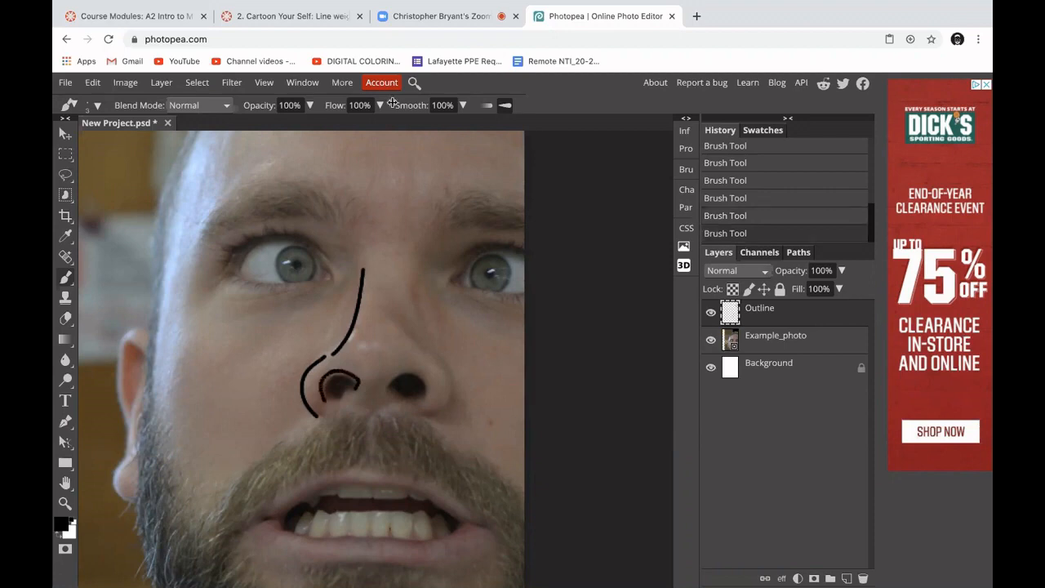
Set the brush smoothing to 50%, close the left nostril's outline and outline the right nostril
click(445, 105)
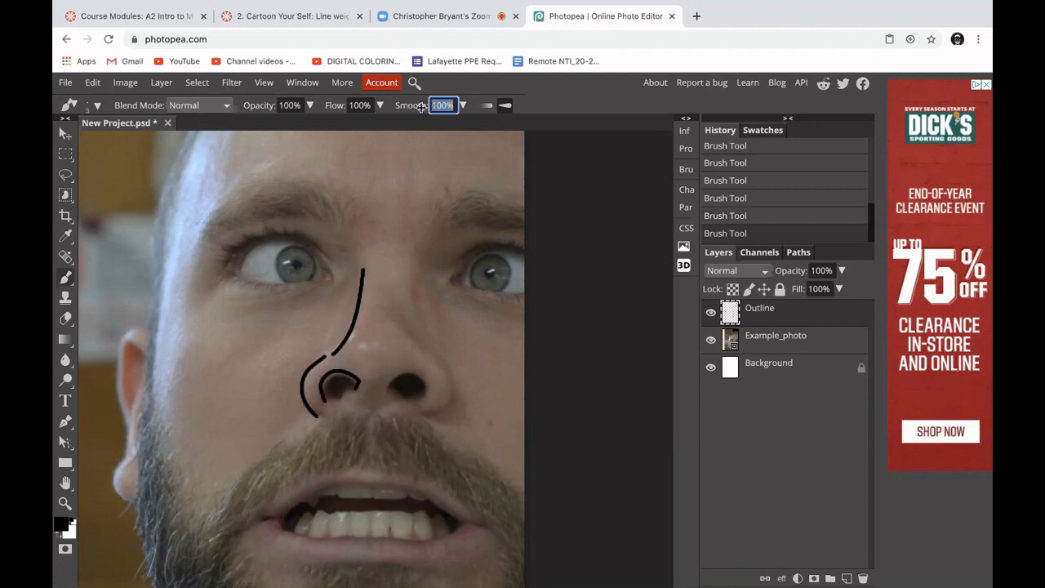
text(50%)
click(590, 84)
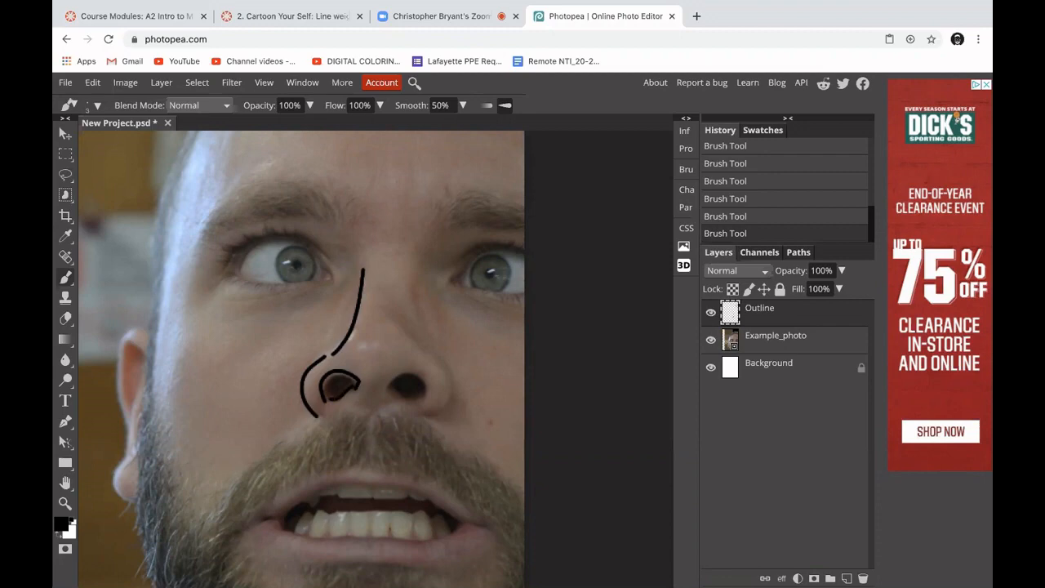
mouse_move(390, 383)
mouse_down()
mouse_move(404, 373)
mouse_move(412, 400)
mouse_up()
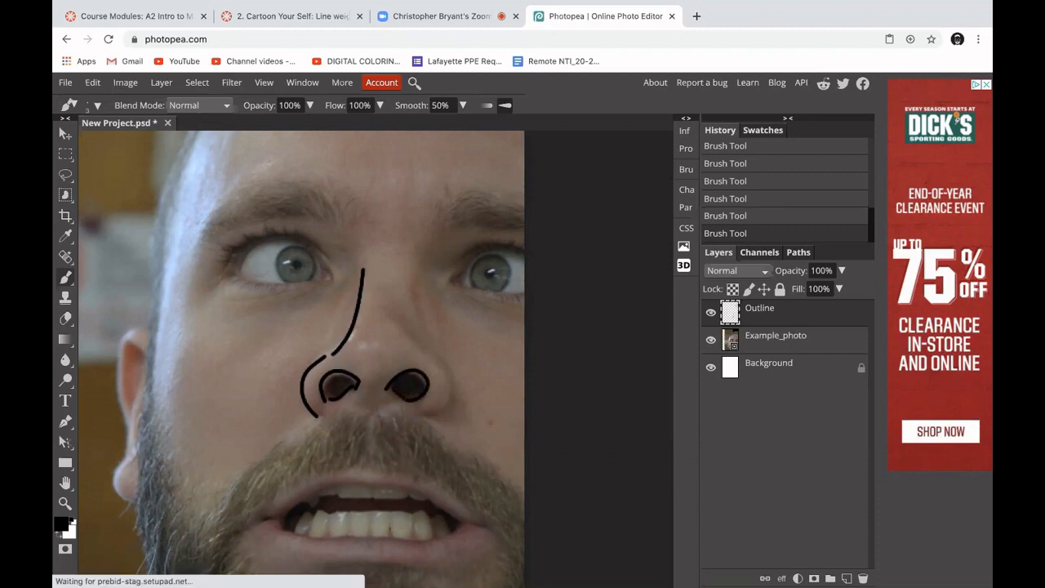
Draw the nose's right side line curving around the wing, plus a short second line beside the bridge
mouse_move(395, 313)
mouse_down()
mouse_move(453, 379)
mouse_move(452, 403)
mouse_move(421, 418)
mouse_up()
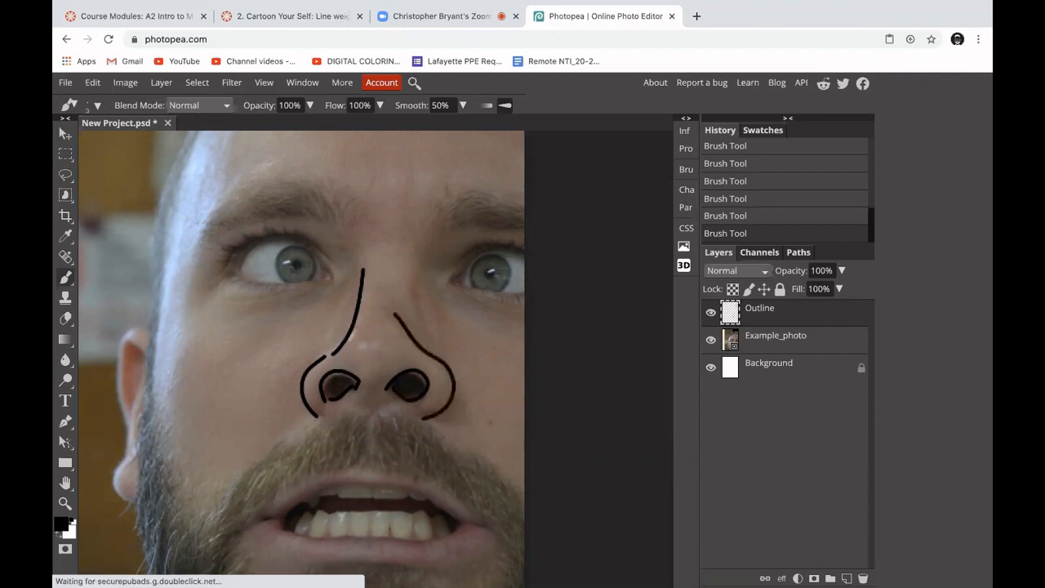
mouse_move(386, 263)
mouse_down()
mouse_move(351, 325)
mouse_move(400, 401)
mouse_up()
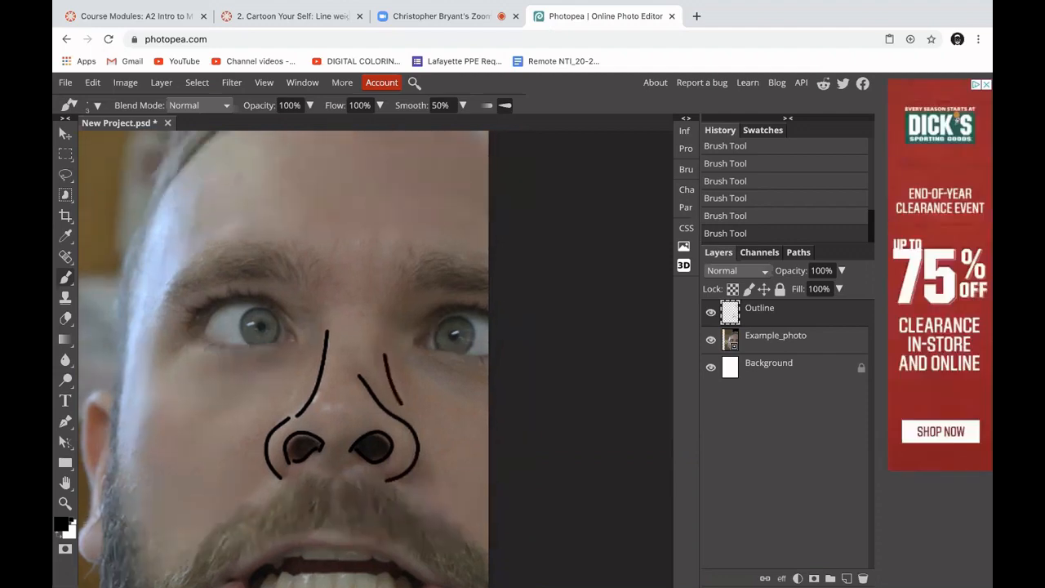
Outline the lower and upper lids of the eye on the photo's left side
drag(308, 339, 400, 374)
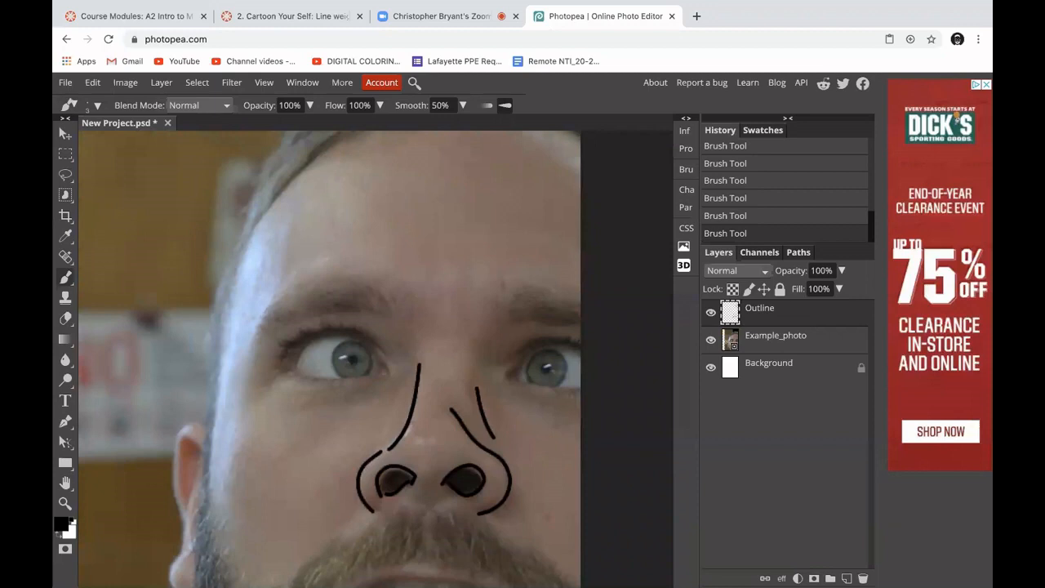
drag(378, 373, 281, 374)
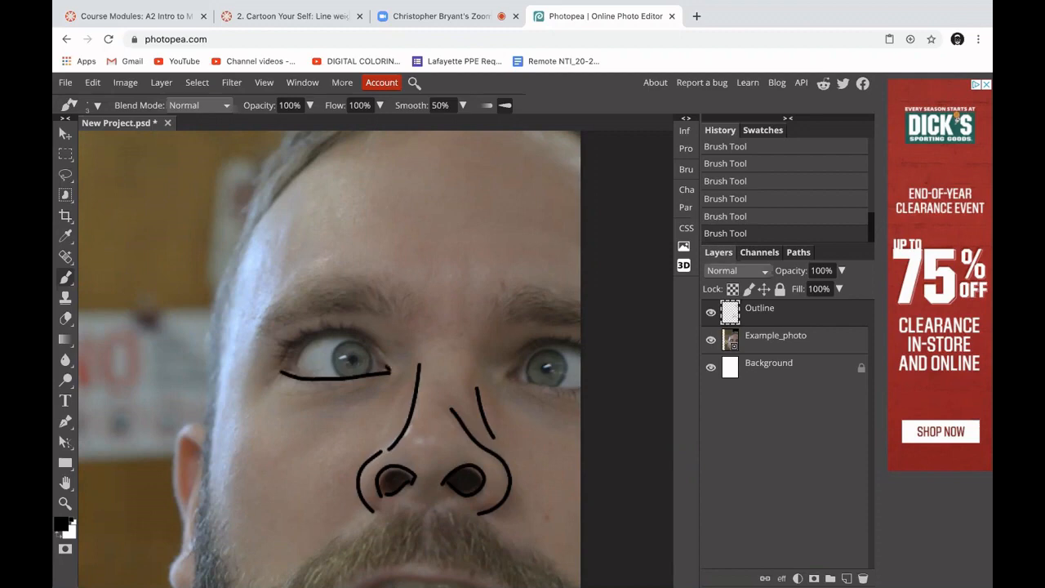
mouse_move(389, 367)
mouse_down()
mouse_move(357, 336)
mouse_move(317, 331)
mouse_move(278, 363)
mouse_up()
Draw long hair strands along the hairline from the middle of the forehead toward the left temple
mouse_move(373, 347)
mouse_down()
mouse_move(251, 360)
mouse_move(320, 412)
mouse_up()
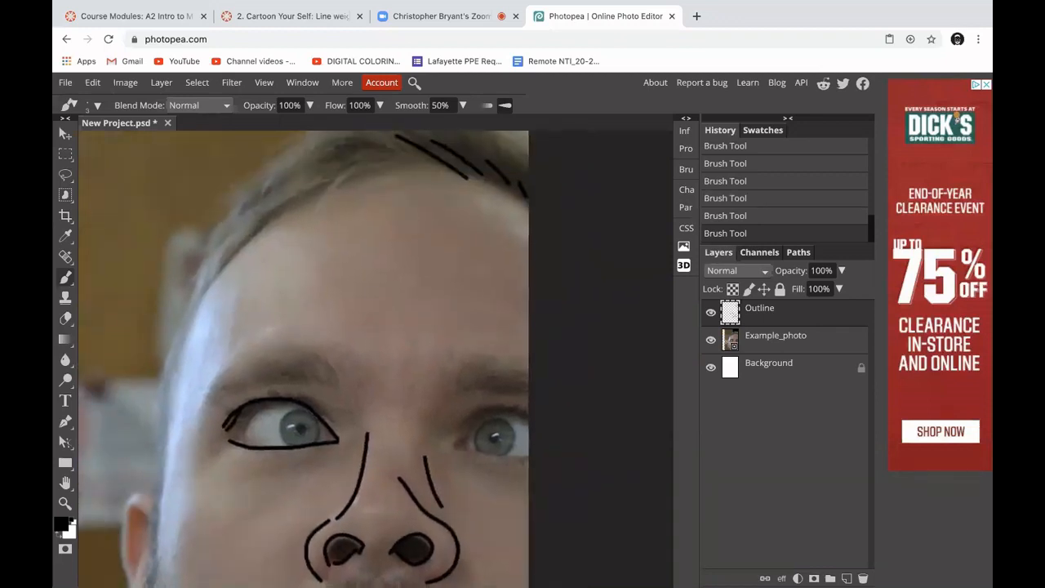
mouse_move(397, 165)
mouse_down()
mouse_move(282, 173)
mouse_move(196, 259)
mouse_up()
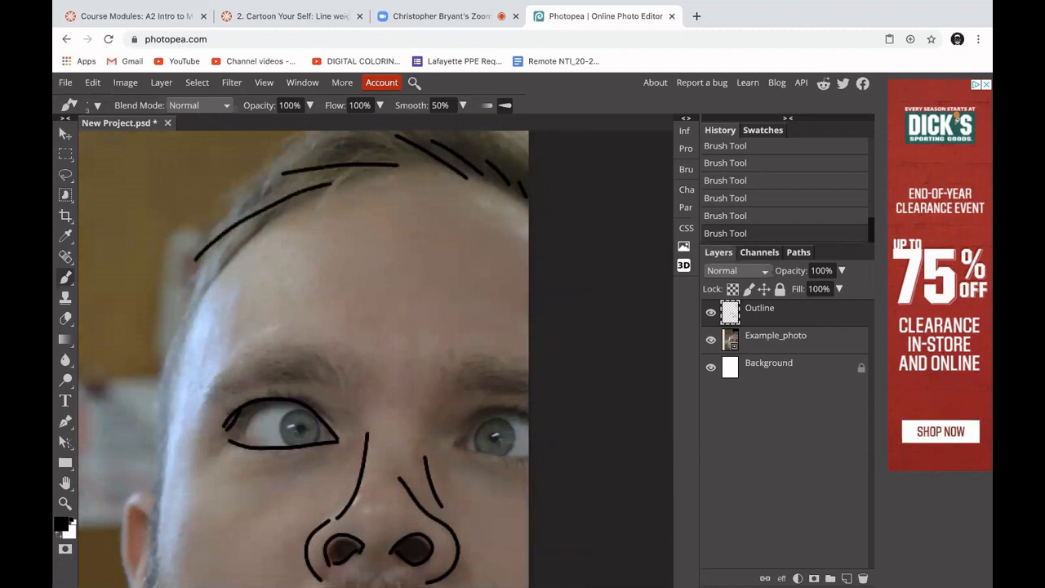
drag(269, 225, 194, 289)
Undo a jagged stroke along the hair's edge and draw separate strands across the top and left side of the hair instead
drag(279, 264, 273, 373)
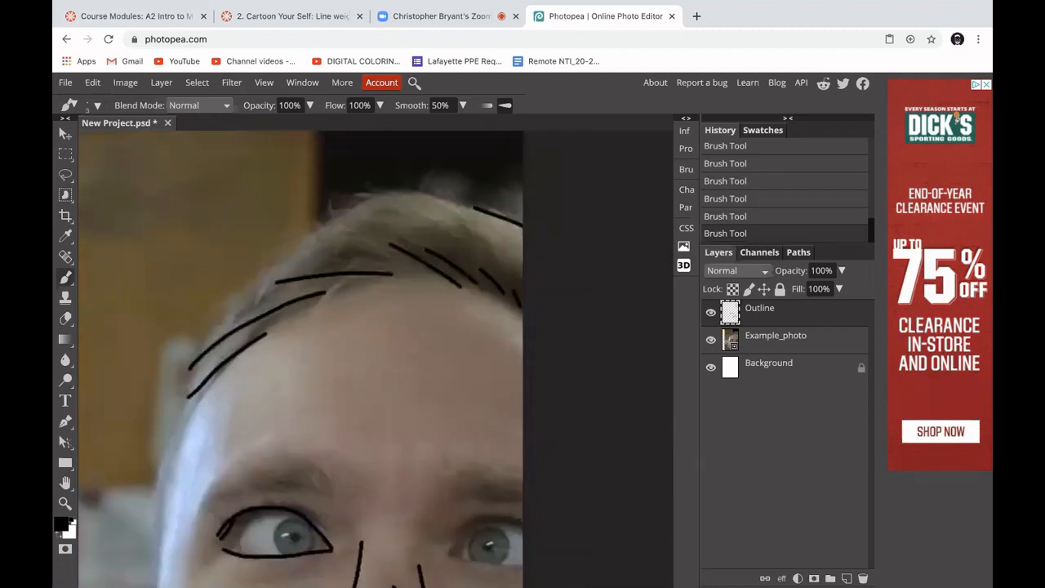
drag(222, 320, 312, 208)
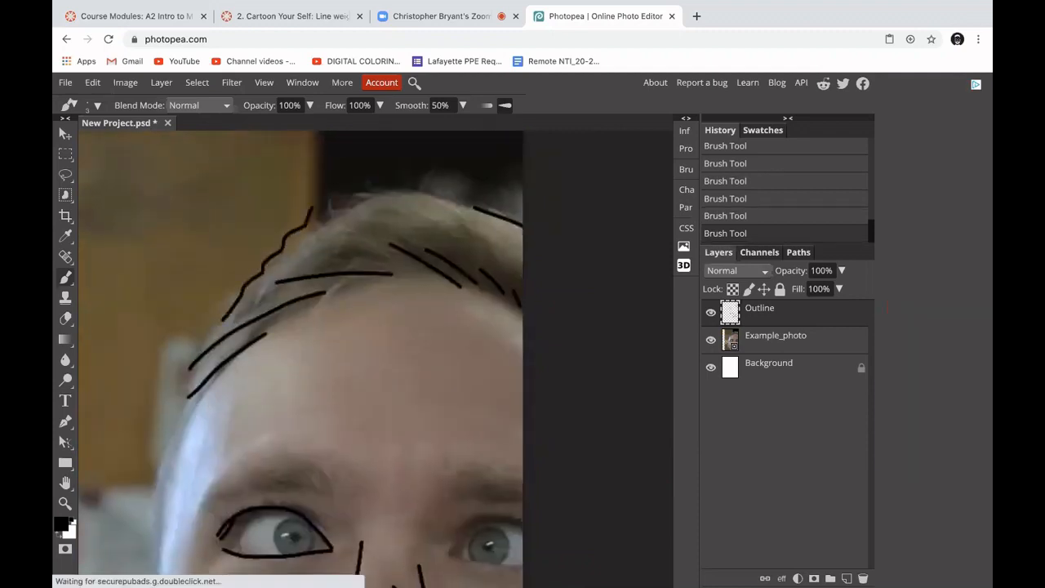
key(ctrl+z)
drag(453, 205, 379, 193)
mouse_move(478, 244)
mouse_down()
mouse_move(366, 215)
mouse_move(287, 237)
mouse_move(317, 260)
mouse_move(235, 271)
mouse_up()
drag(262, 310, 199, 326)
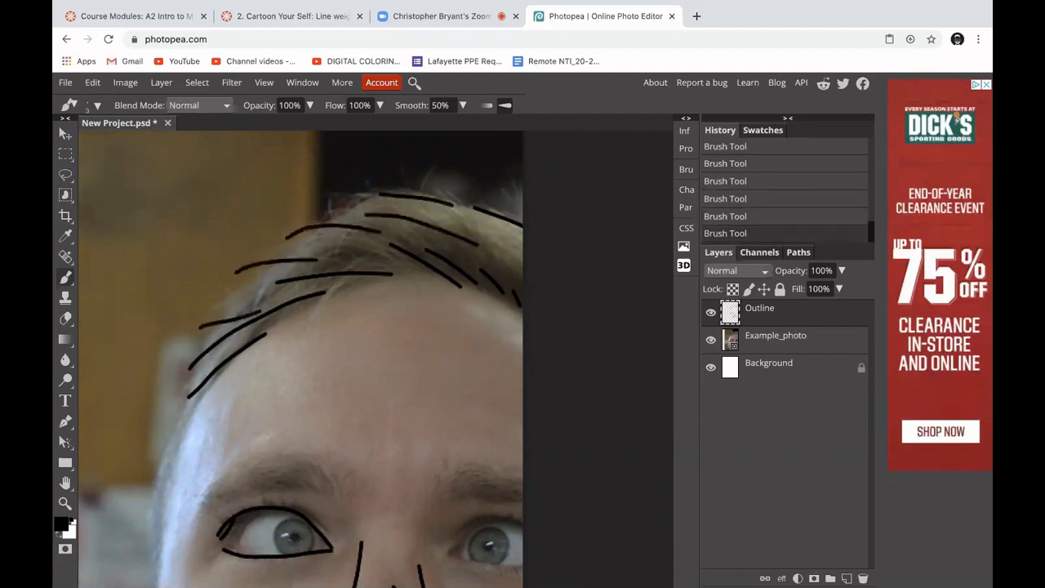
mouse_move(276, 282)
mouse_down()
mouse_move(248, 283)
mouse_move(234, 299)
mouse_up()
Draw two roughly parallel lines down the side of the head from the left temple to the ear
key(space)
drag(377, 301, 329, 206)
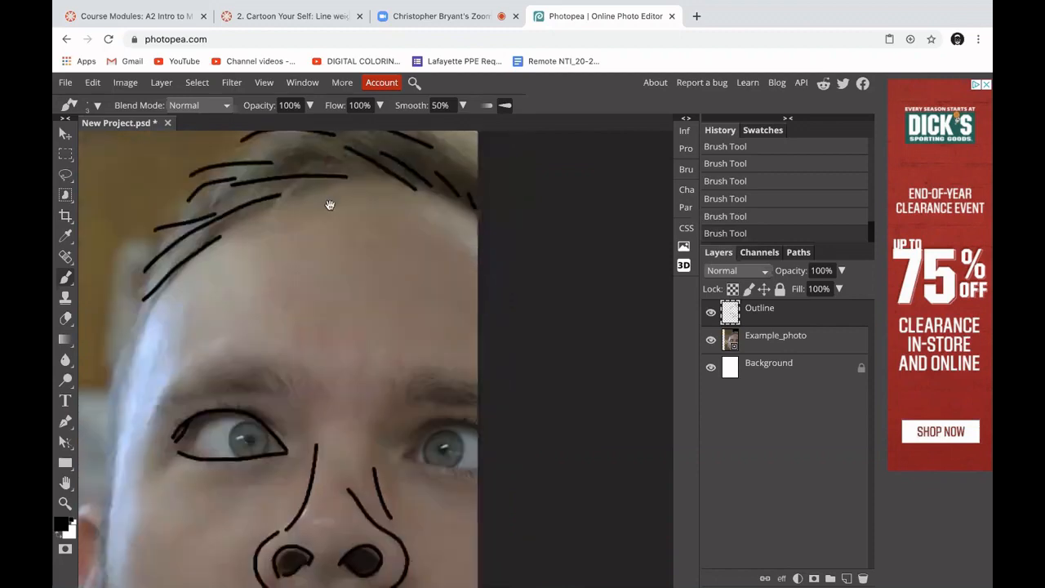
mouse_move(211, 306)
mouse_down()
mouse_move(387, 193)
mouse_move(307, 240)
mouse_move(282, 280)
mouse_move(282, 396)
mouse_up()
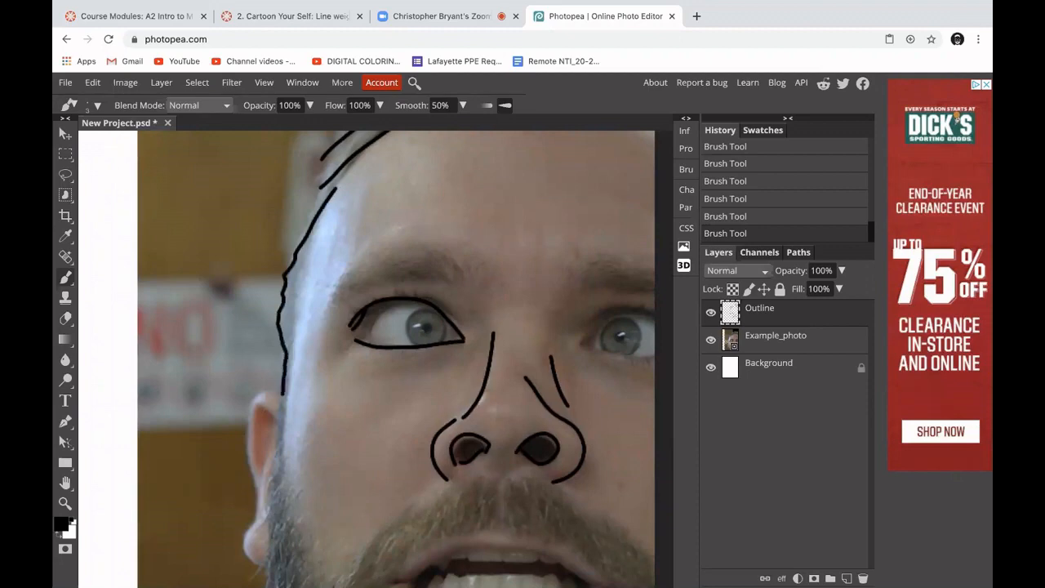
mouse_move(341, 186)
mouse_down()
mouse_move(295, 277)
mouse_move(269, 423)
mouse_up()
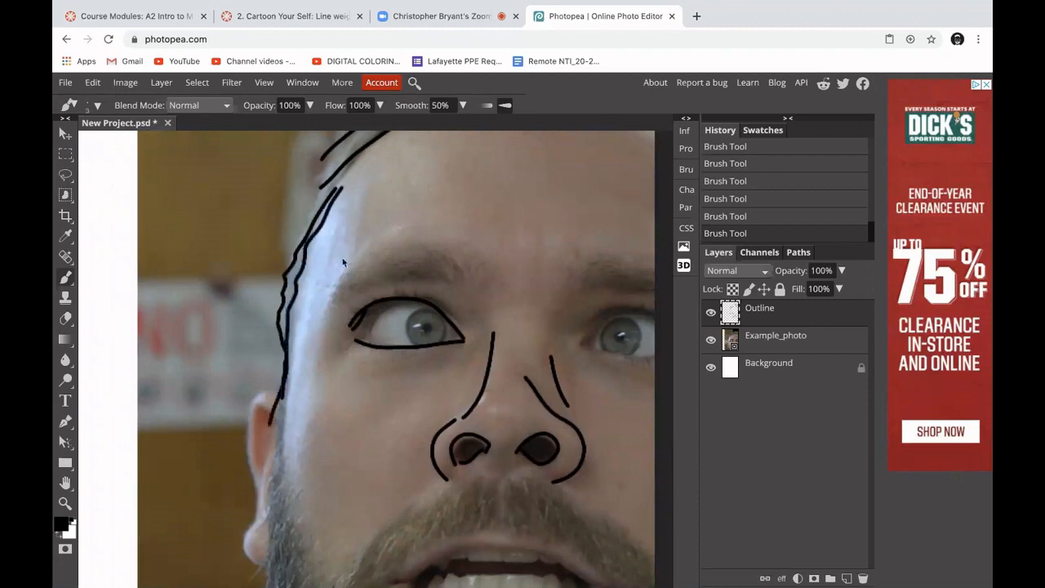
Toggle the Example_photo layer's visibility repeatedly to examine the outline drawing with and without the photo
key(ctrl+minus)
key(ctrl+minus)
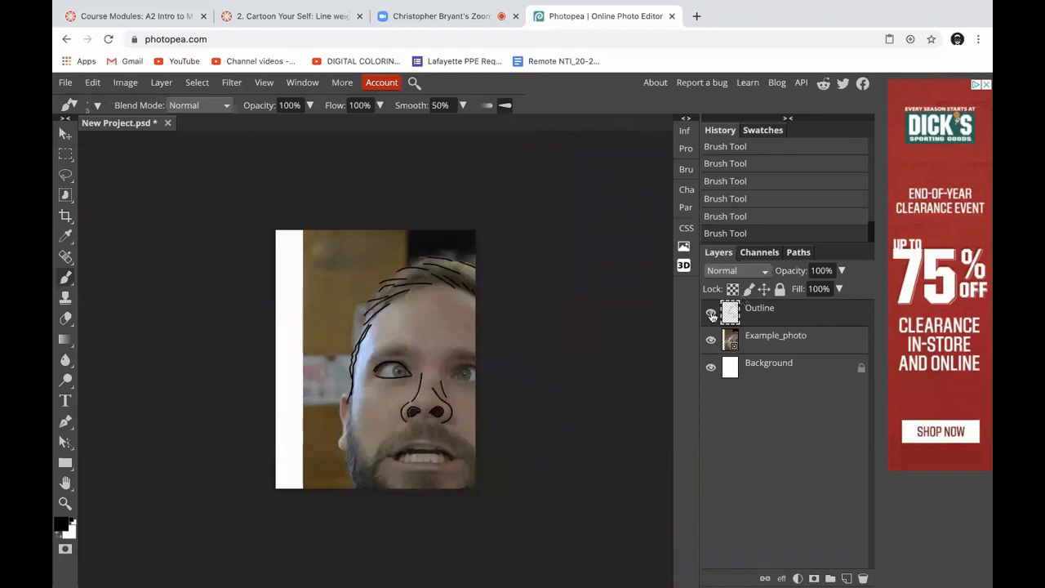
click(710, 340)
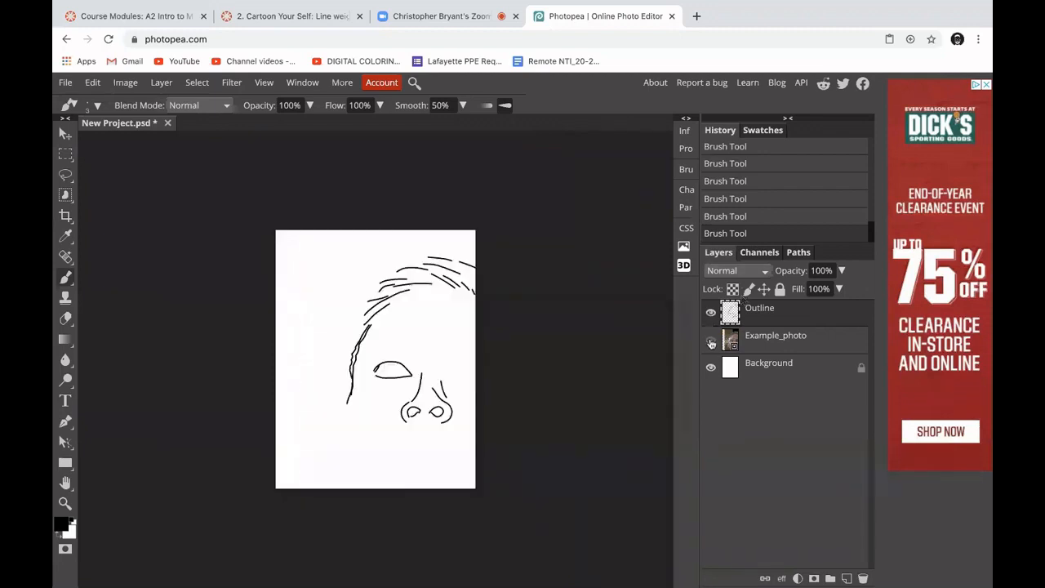
click(711, 341)
click(711, 341)
click(710, 341)
click(710, 341)
click(710, 341)
click(710, 341)
click(710, 342)
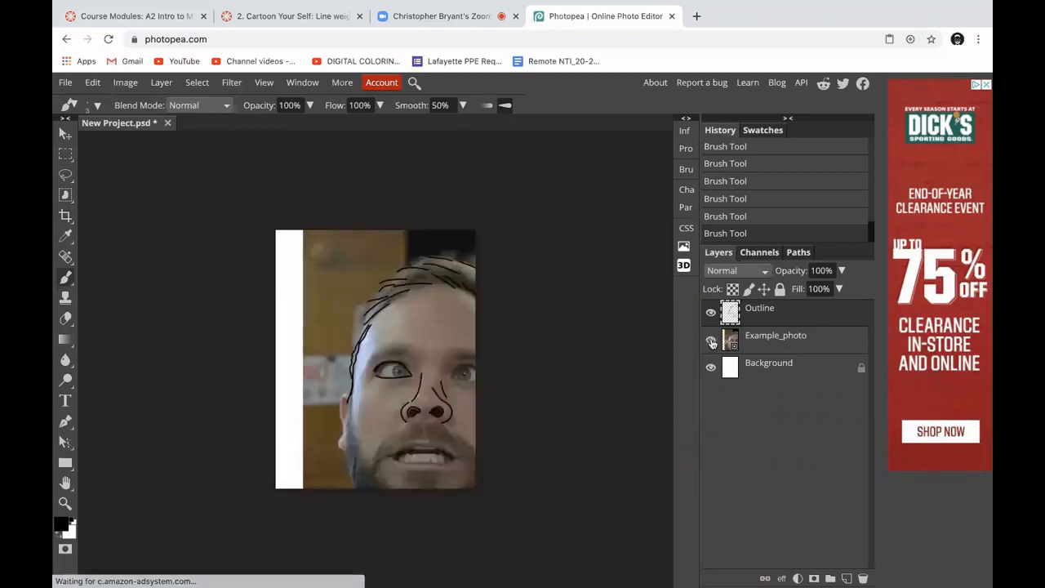
Erase the short extra line beside the right side of the nose bridge with the Eraser Tool
key(ctrl+plus)
key(ctrl+plus)
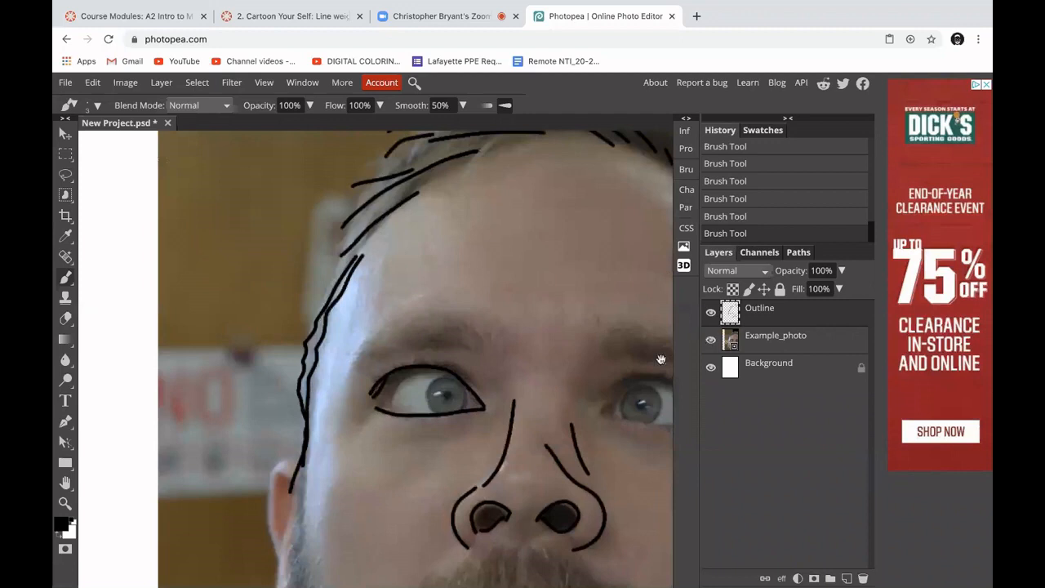
drag(652, 361, 488, 262)
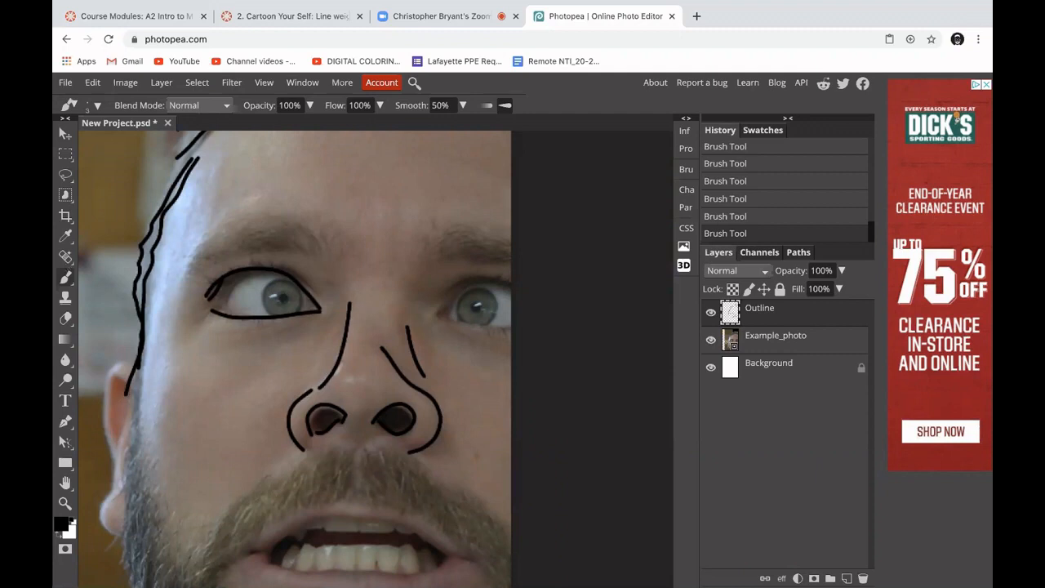
right_click(67, 318)
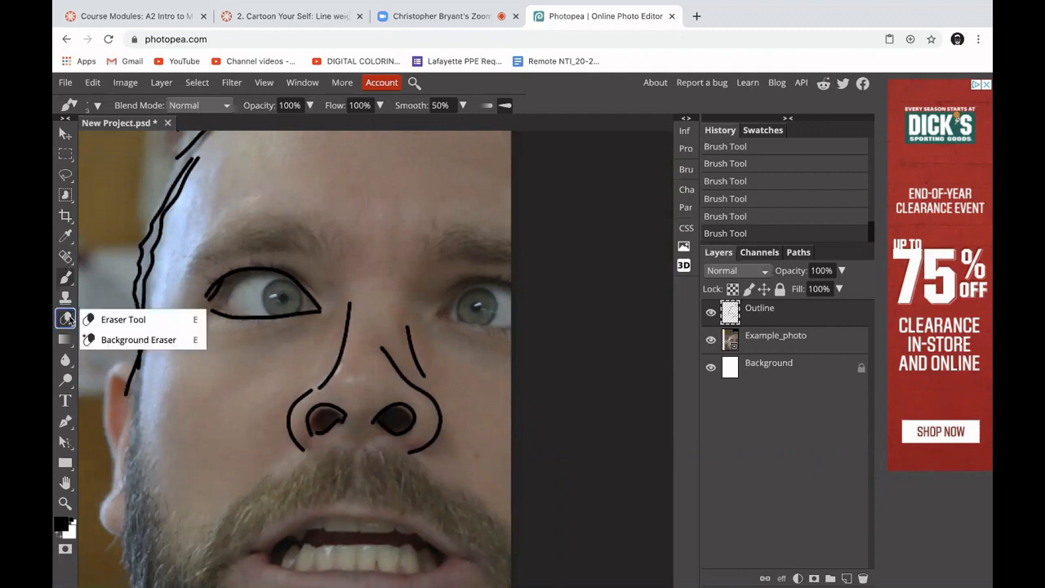
click(171, 319)
drag(406, 329, 424, 378)
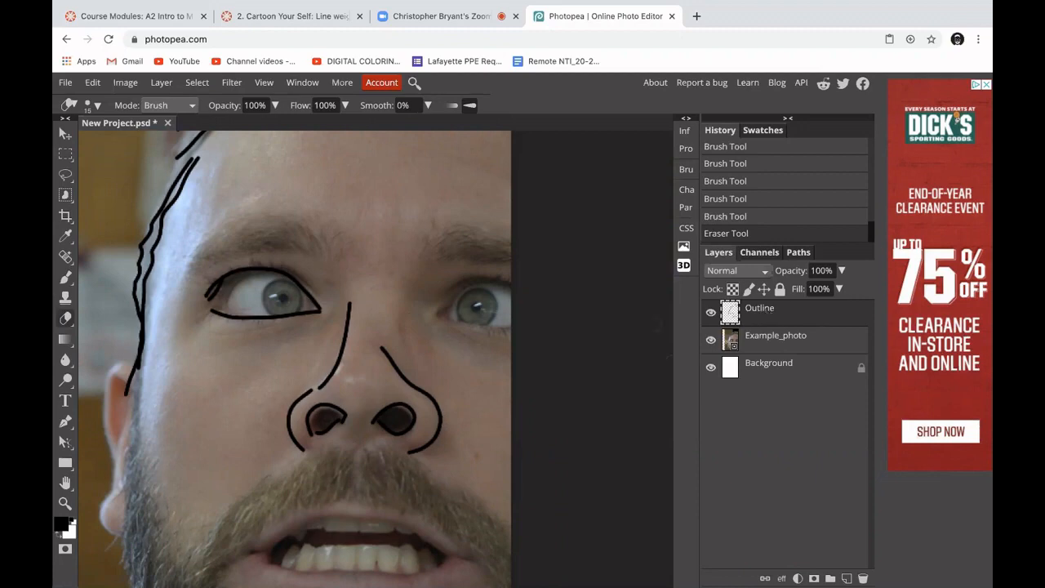
Trace the lower edge of the mouth opening with the brush and erase the line's right end near the mouth corner
drag(387, 315, 430, 235)
key(b)
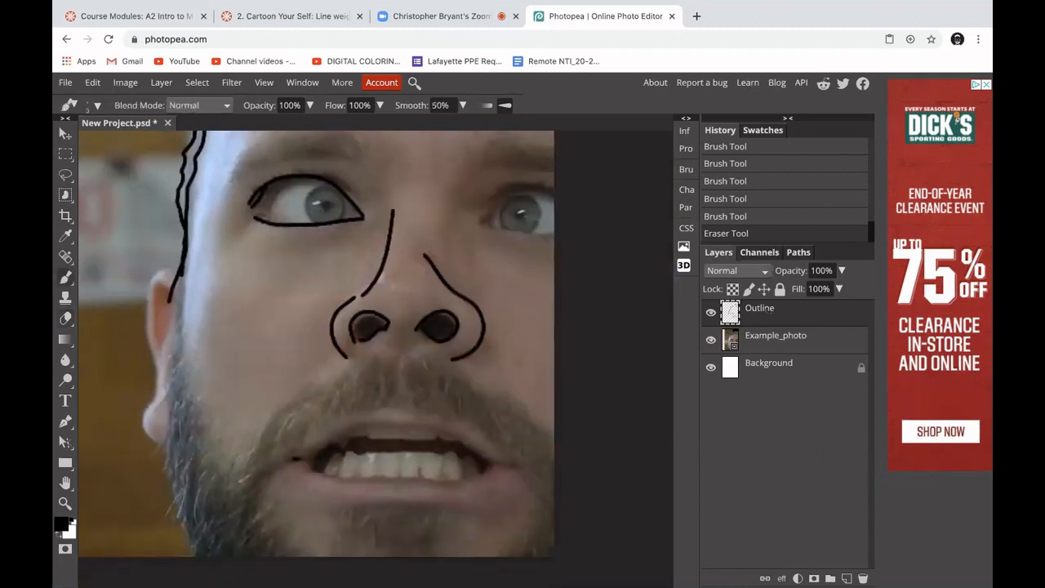
mouse_move(294, 459)
mouse_down()
mouse_move(356, 480)
mouse_move(502, 473)
mouse_up()
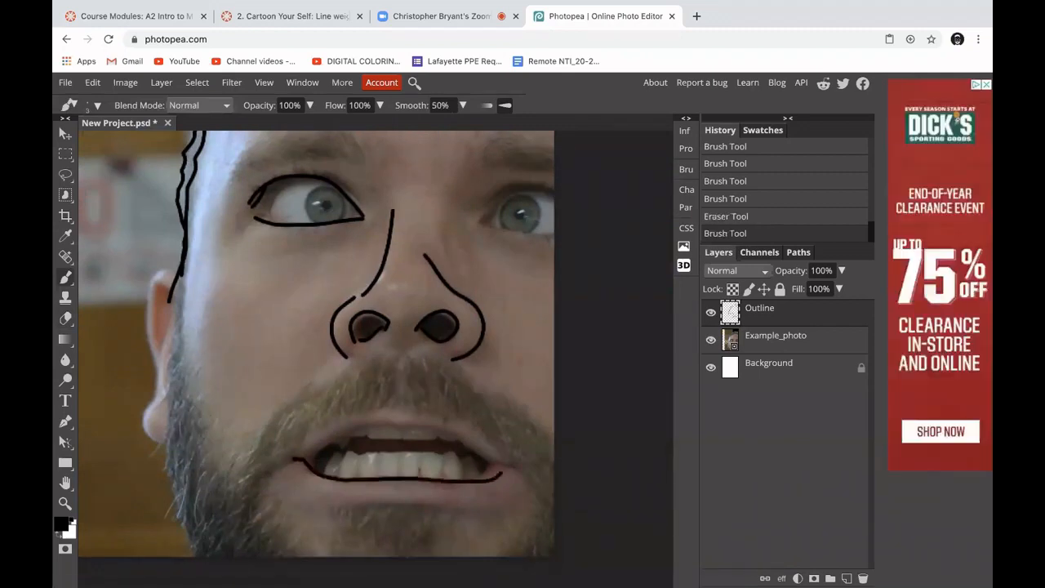
key(e)
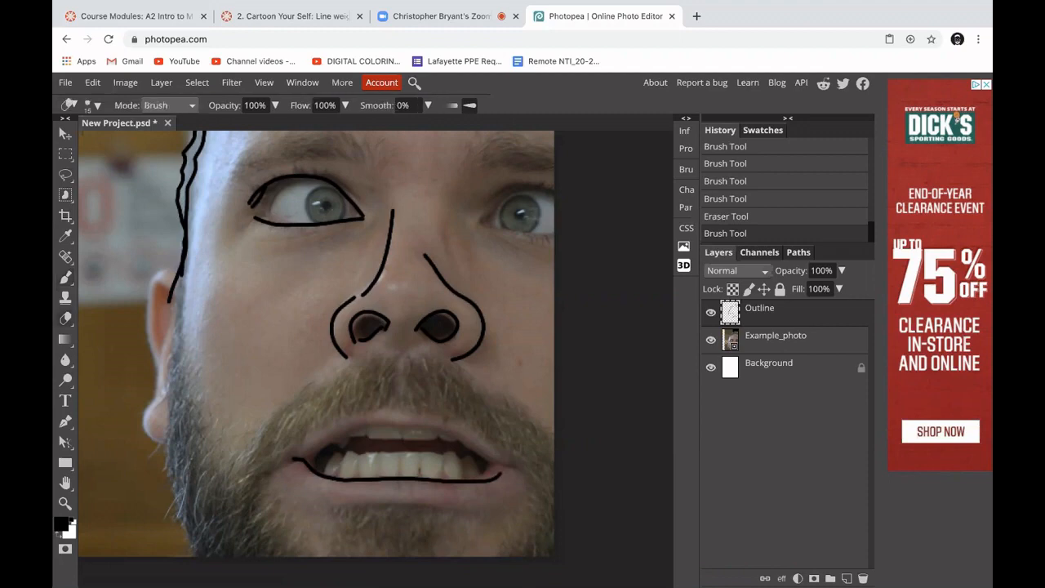
drag(499, 474, 466, 481)
key(b)
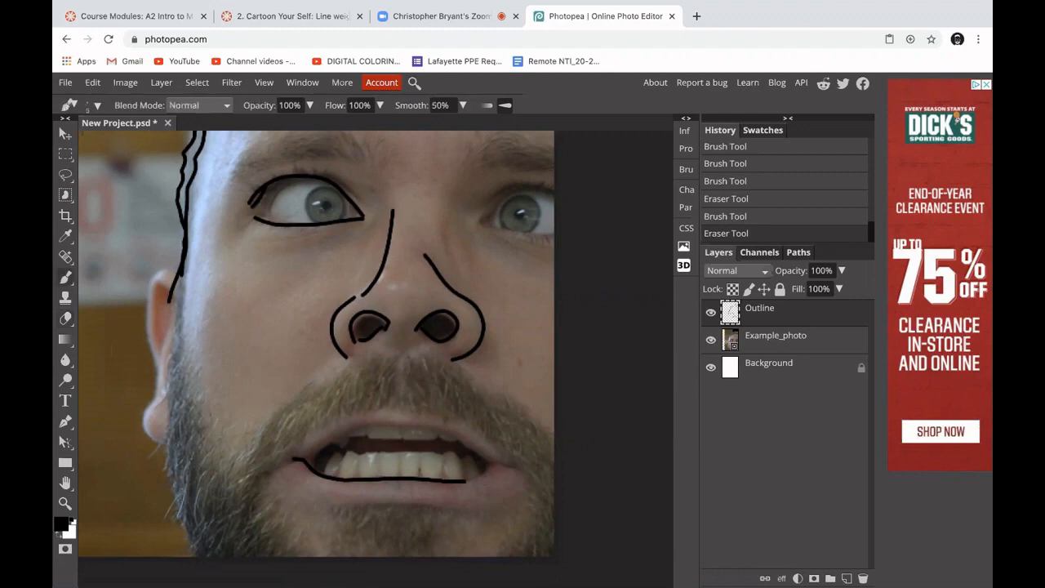